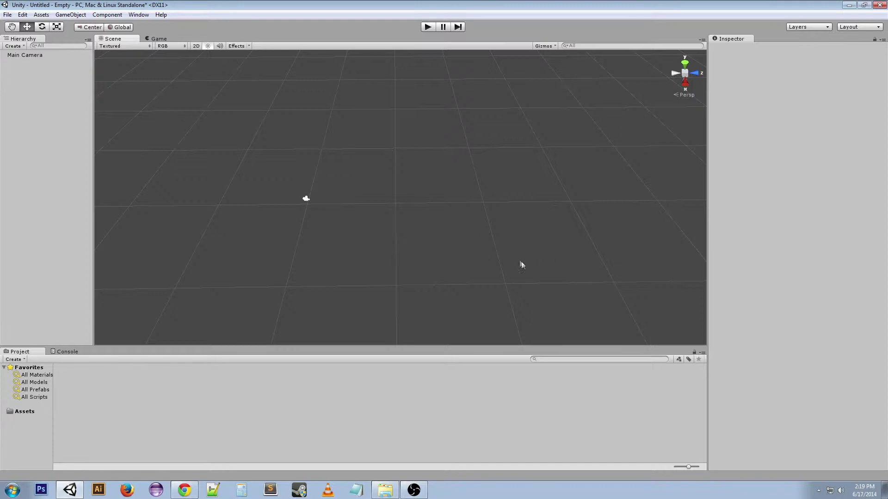
# Step: Preview the empty scene in play mode, then add a Cube via GameObject > Create Other
pyautogui.click(428, 27)
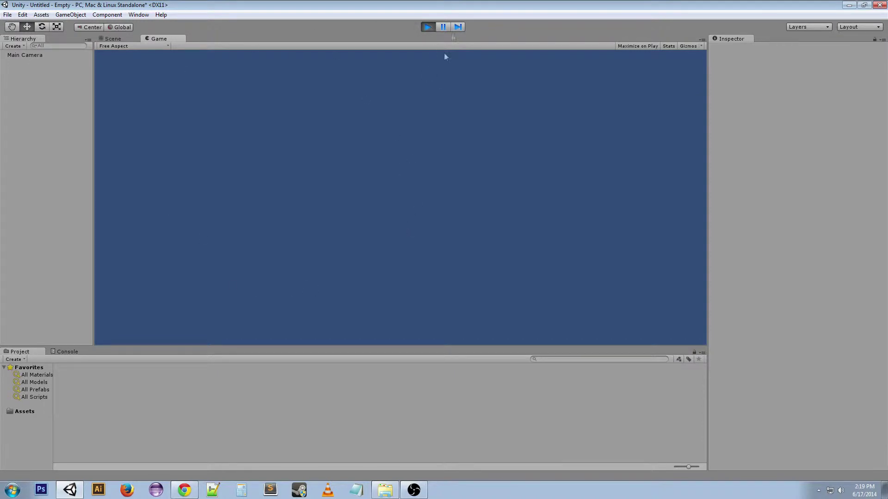
pyautogui.click(434, 28)
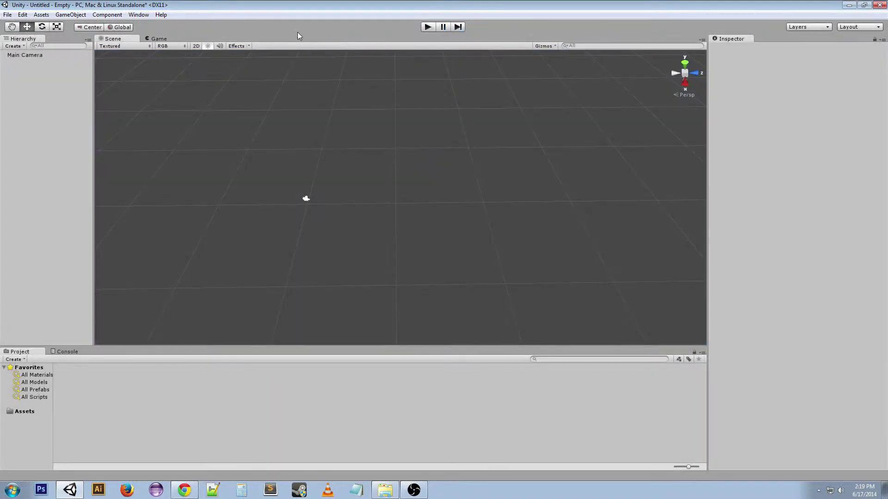
pyautogui.click(63, 15)
pyautogui.moveTo(81, 46)
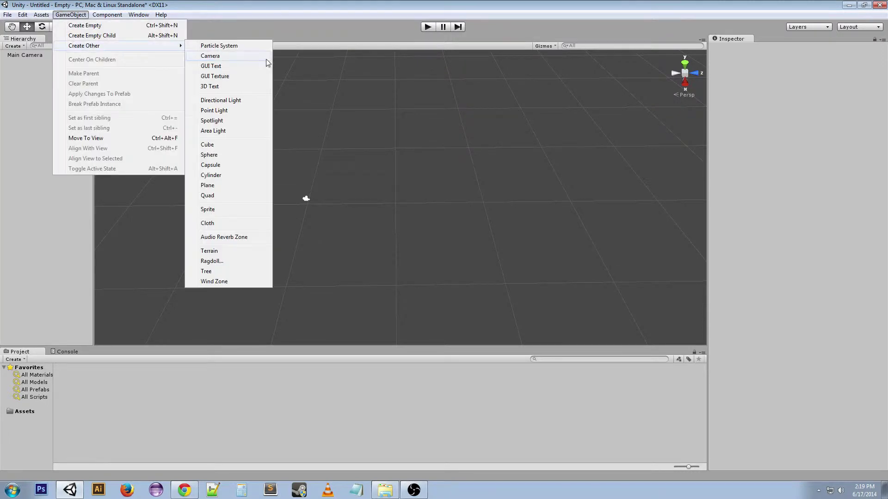
pyautogui.click(207, 145)
# Step: Shift the cube sideways along X and run the game to see it
pyautogui.keyDown('alt'); pyautogui.moveTo(452, 272); pyautogui.dragTo(501, 250); pyautogui.keyUp('alt')
pyautogui.moveTo(373, 196); pyautogui.dragTo(426, 213)
pyautogui.click(427, 27)
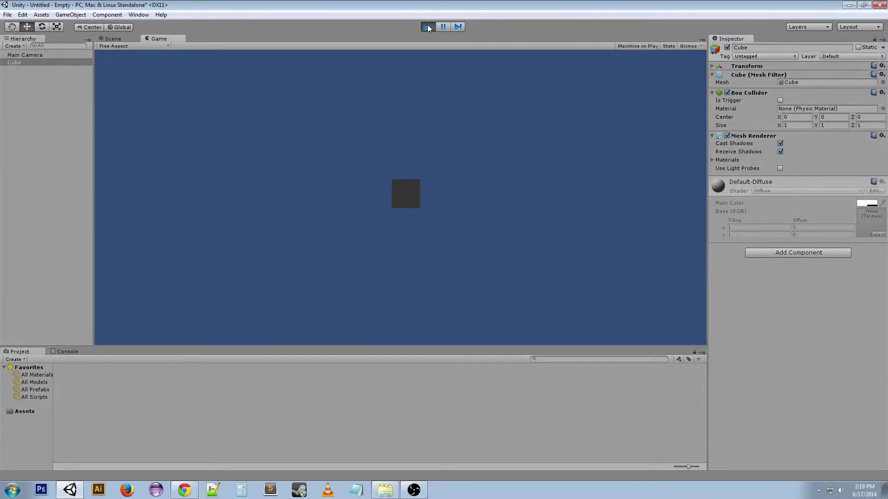
# Step: Back in edit mode, nudge the cube along Z and scale it into a long, wide, thin slab
pyautogui.click(428, 27)
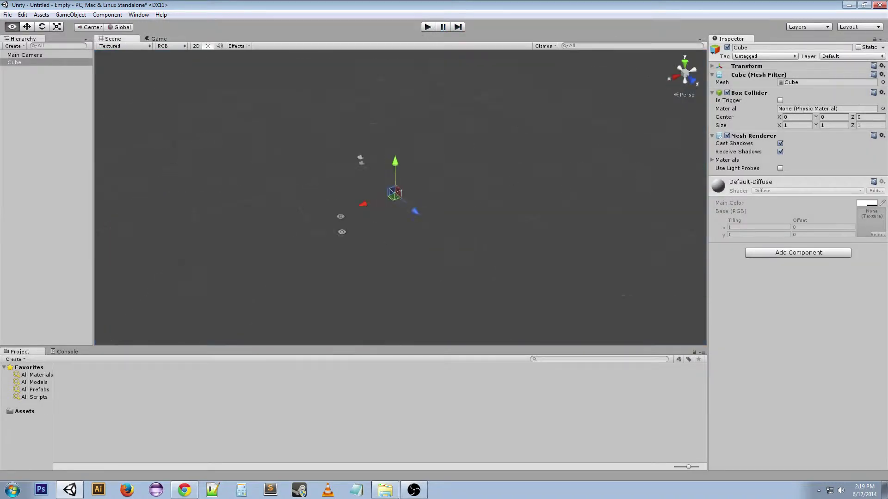
pyautogui.keyDown('alt'); pyautogui.moveTo(342, 232); pyautogui.dragTo(515, 218); pyautogui.keyUp('alt')
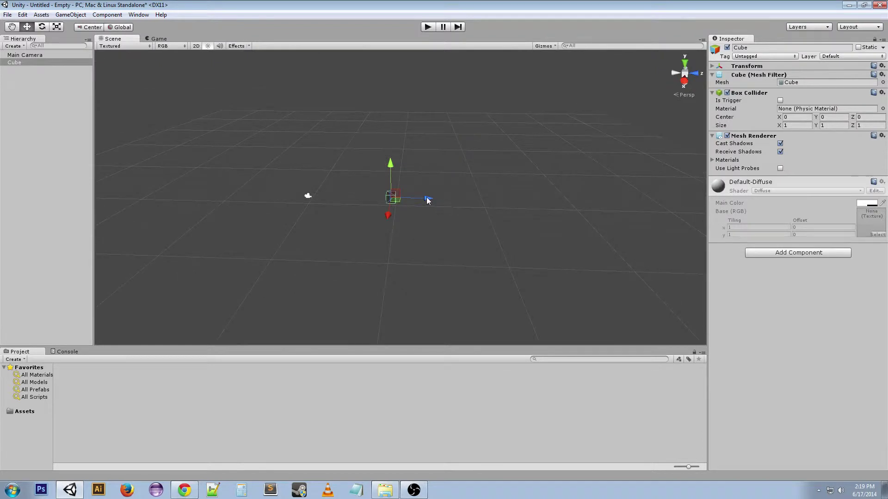
pyautogui.moveTo(426, 196)
pyautogui.mouseDown()
pyautogui.moveTo(392, 201)
pyautogui.moveTo(417, 208)
pyautogui.mouseUp()
pyautogui.press('r')
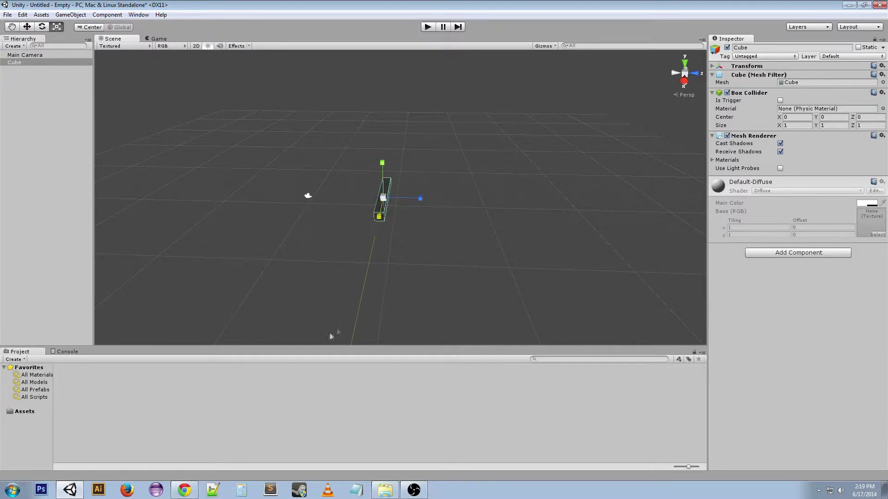
pyautogui.moveTo(420, 199); pyautogui.dragTo(693, 212)
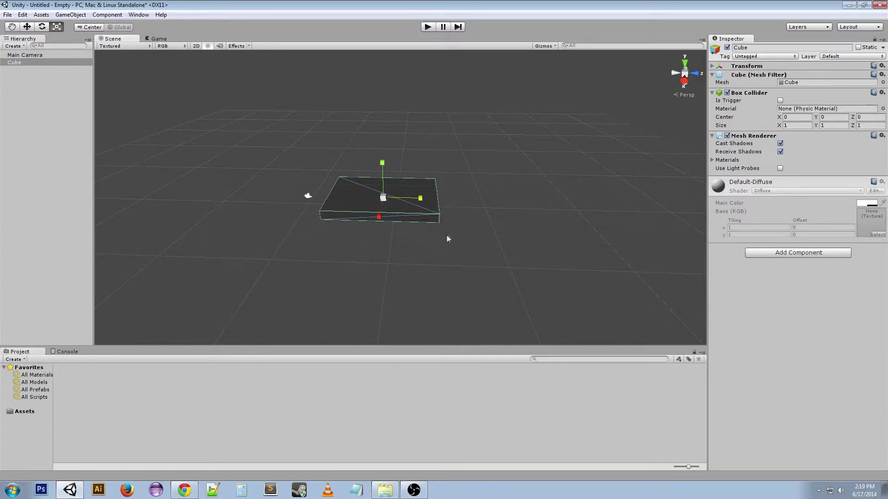
pyautogui.moveTo(380, 217); pyautogui.dragTo(386, 240)
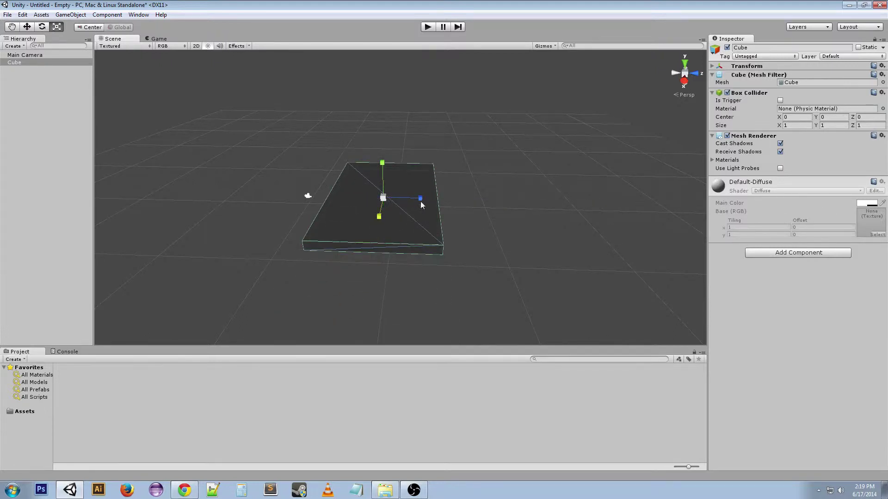
pyautogui.moveTo(420, 199)
pyautogui.mouseDown()
pyautogui.moveTo(460, 199)
pyautogui.moveTo(431, 202)
pyautogui.mouseUp()
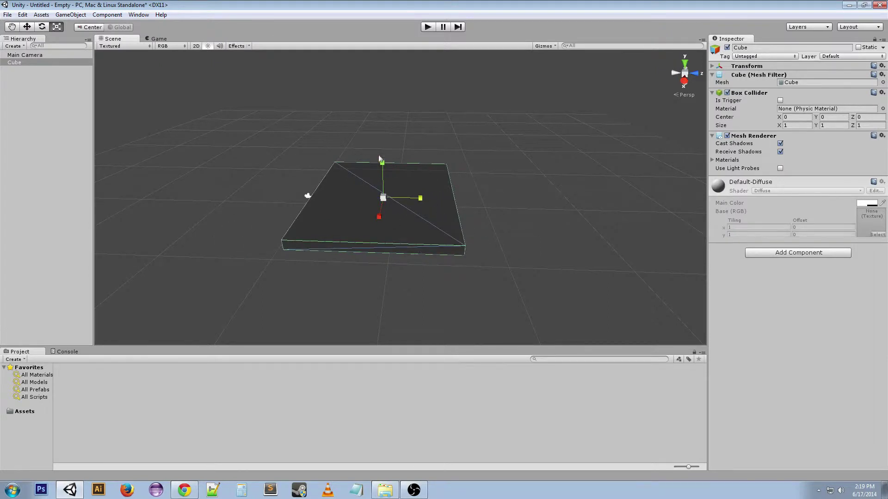
pyautogui.moveTo(380, 161); pyautogui.dragTo(388, 194)
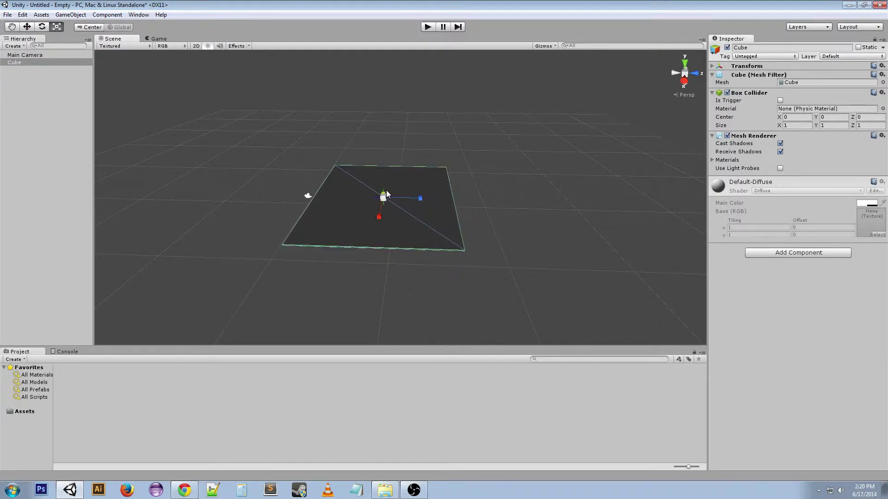
# Step: Level the view with the plane and preview the floor in play mode, then stop
pyautogui.keyDown('alt'); pyautogui.moveTo(422, 313); pyautogui.dragTo(242, 248); pyautogui.keyUp('alt')
pyautogui.press('w')
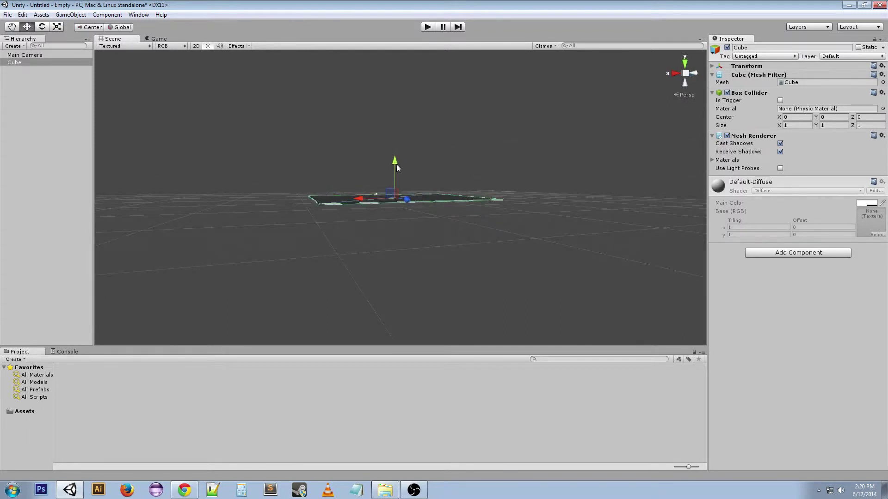
pyautogui.keyDown('alt'); pyautogui.moveTo(401, 269); pyautogui.dragTo(387, 251); pyautogui.keyUp('alt')
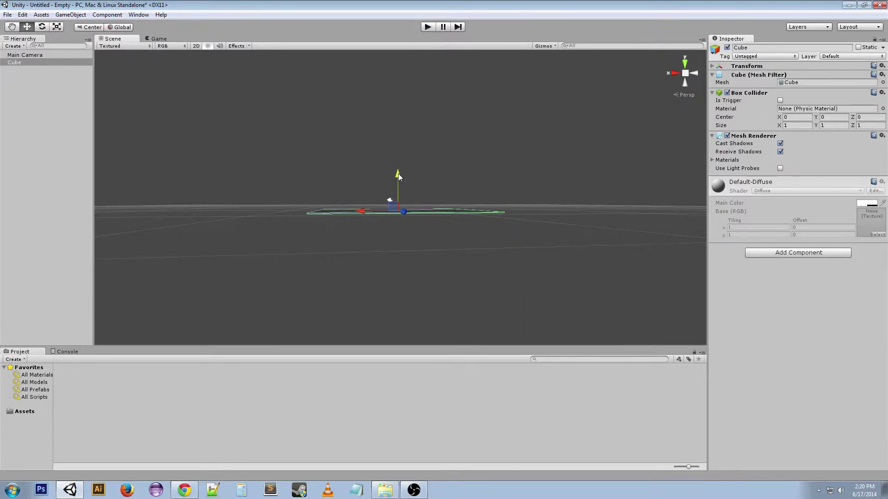
pyautogui.click(427, 28)
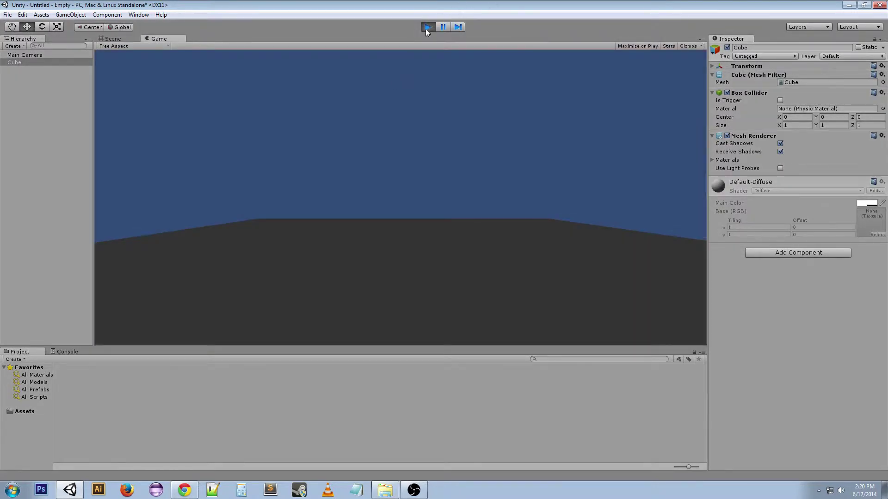
pyautogui.click(427, 28)
# Step: Select the Main Camera and raise it upward above the floor
pyautogui.click(389, 200)
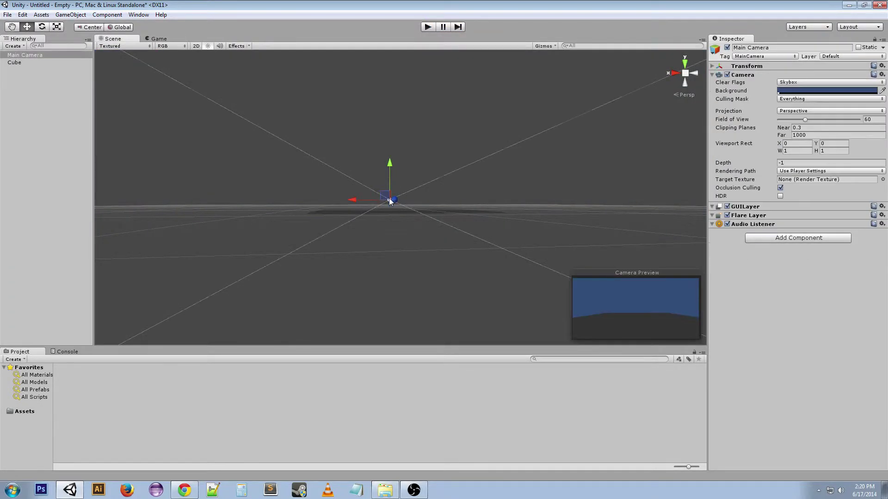
pyautogui.moveTo(390, 198); pyautogui.dragTo(388, 182)
pyautogui.keyDown('alt'); pyautogui.moveTo(333, 271); pyautogui.dragTo(266, 276); pyautogui.keyUp('alt')
pyautogui.moveTo(305, 171); pyautogui.dragTo(289, 167, button='middle')
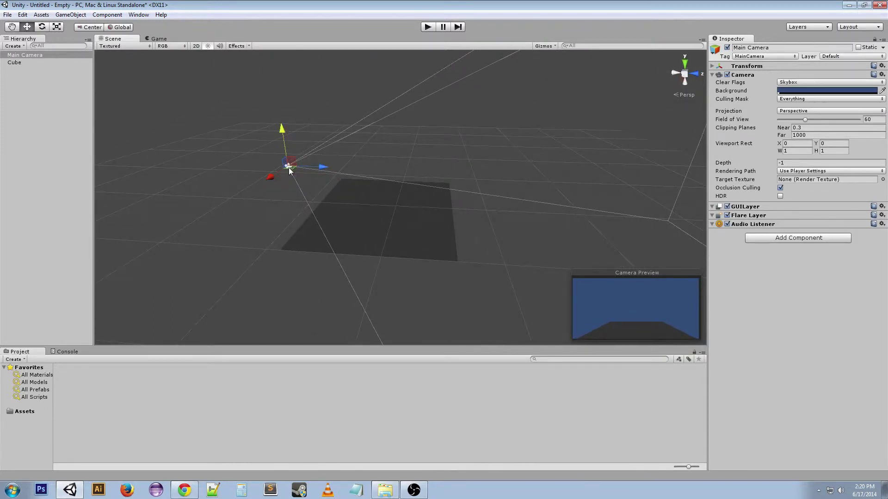
# Step: Rotate the Main Camera to tilt it down toward the floor plane
pyautogui.press('e')
pyautogui.moveTo(303, 142); pyautogui.dragTo(311, 187)
pyautogui.keyDown('alt'); pyautogui.moveTo(248, 200); pyautogui.dragTo(262, 156); pyautogui.keyUp('alt')
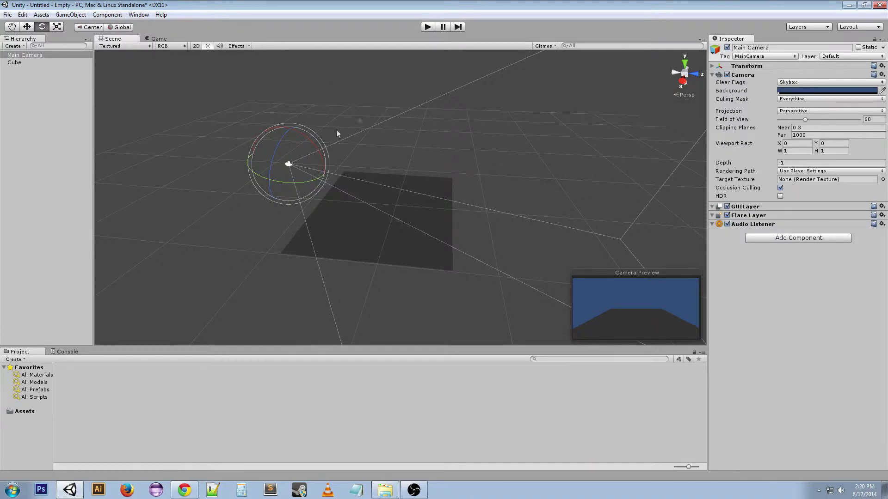
pyautogui.click(65, 15)
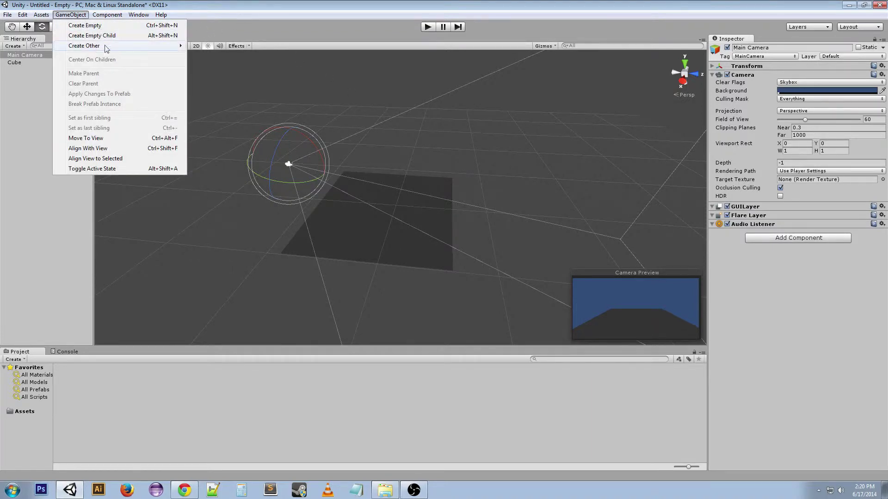
# Step: Add a second Cube and move it along Z and up above the floor
pyautogui.moveTo(106, 46)
pyautogui.click(207, 145)
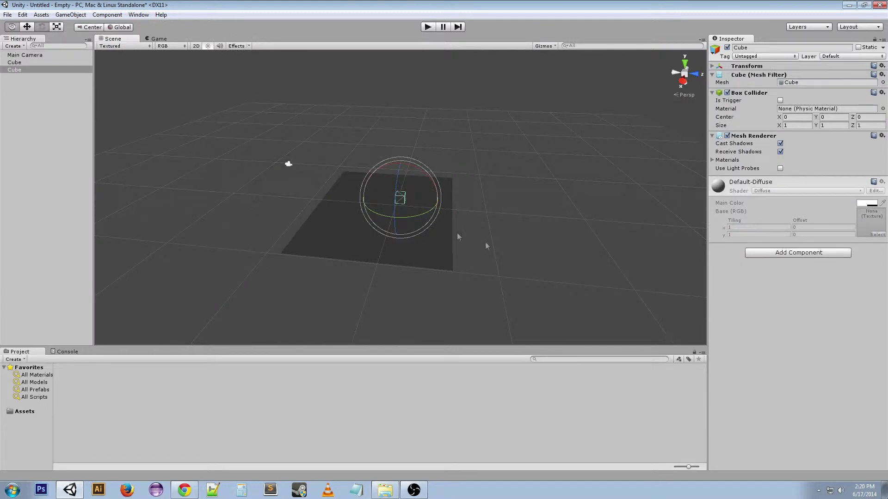
pyautogui.keyDown('alt'); pyautogui.moveTo(456, 233); pyautogui.dragTo(481, 241); pyautogui.keyUp('alt')
pyautogui.moveTo(436, 200); pyautogui.dragTo(375, 208)
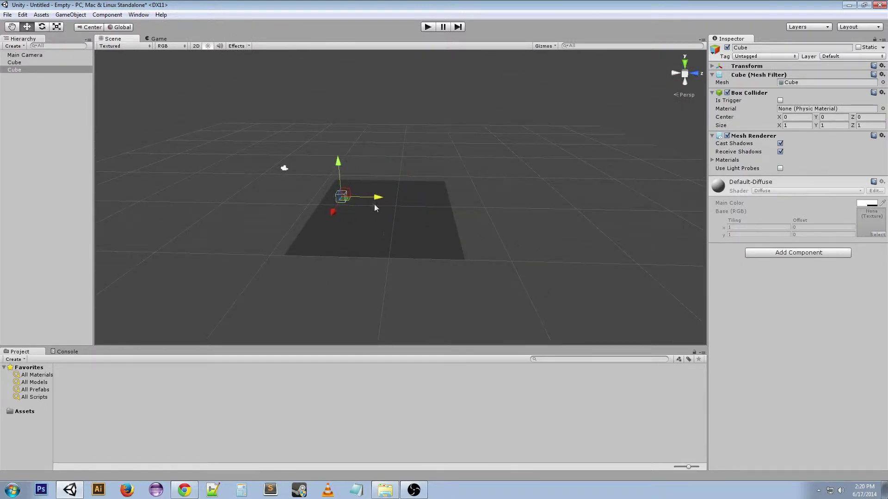
pyautogui.moveTo(338, 160); pyautogui.dragTo(337, 148)
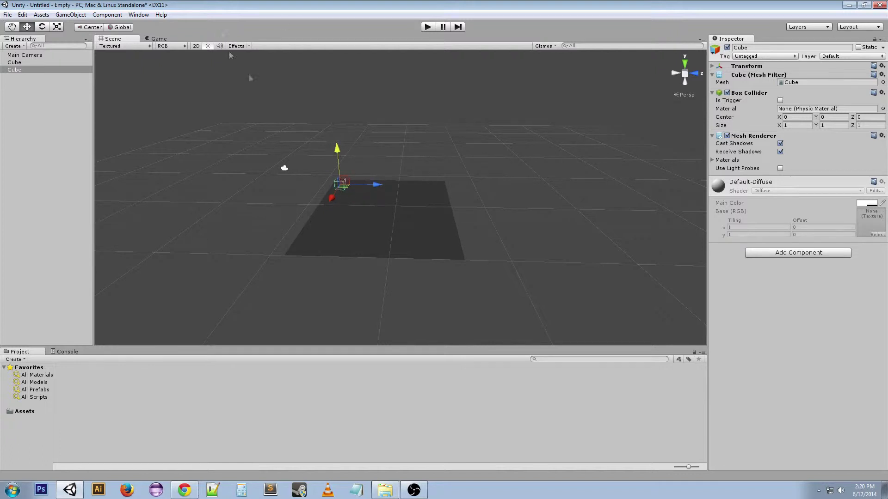
# Step: Test-run the scene with the second cube, then stop with Ctrl+P
pyautogui.click(427, 27)
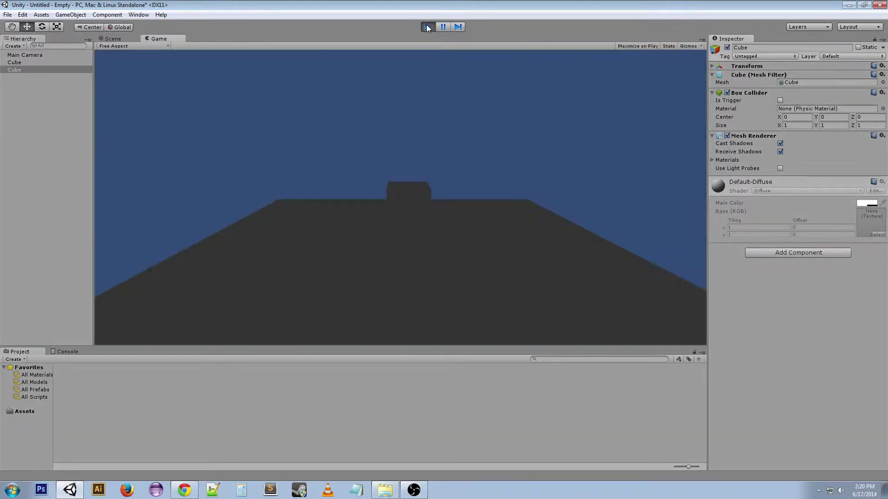
pyautogui.hotkey('ctrl', 'p')
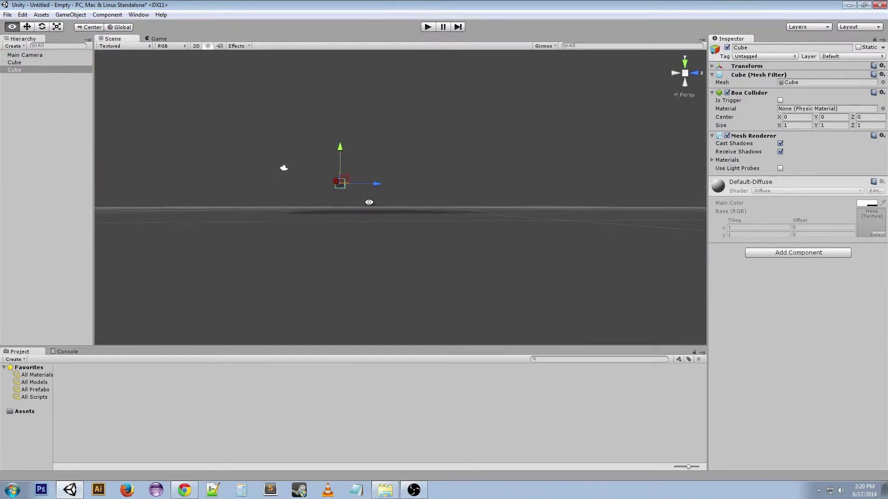
pyautogui.keyDown('alt'); pyautogui.moveTo(369, 202); pyautogui.dragTo(391, 261); pyautogui.keyUp('alt')
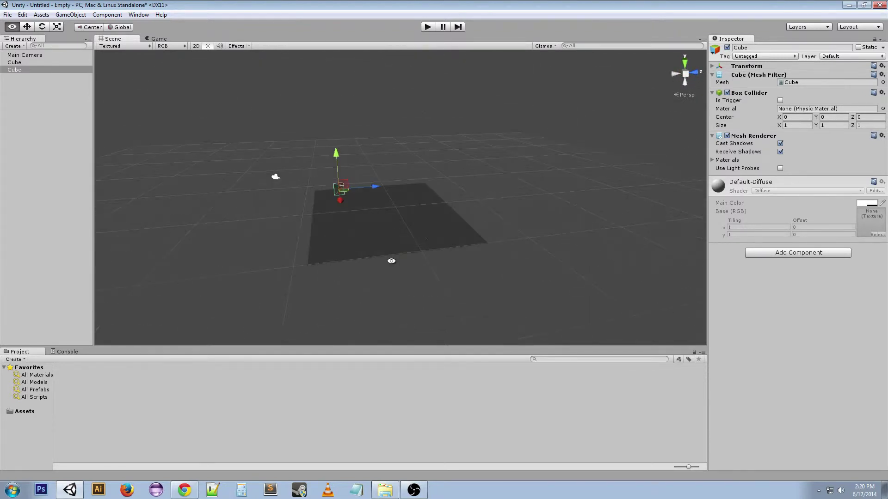
pyautogui.click(41, 14)
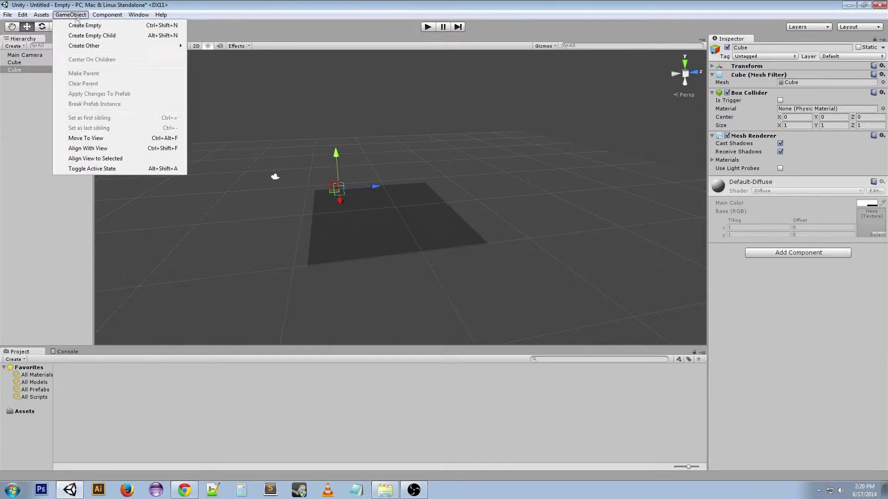
# Step: Add a Directional light and move it up and left off the plane's centre
pyautogui.moveTo(107, 45)
pyautogui.click(234, 100)
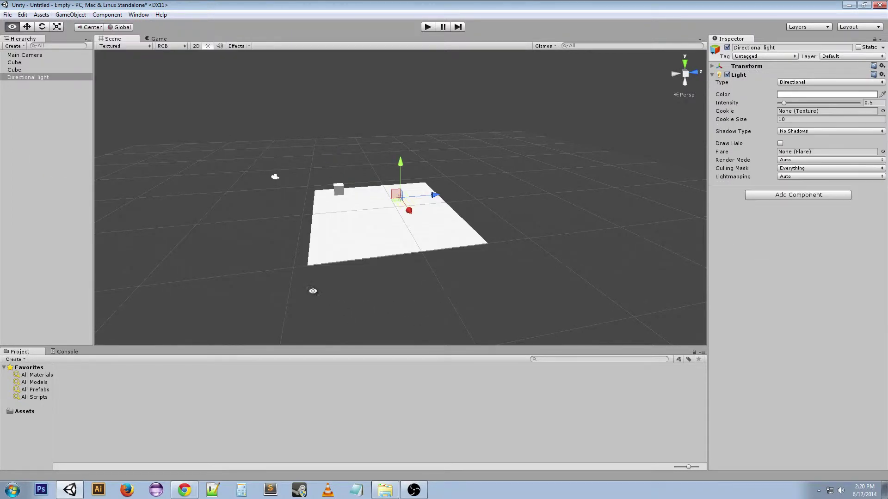
pyautogui.keyDown('alt'); pyautogui.moveTo(313, 291); pyautogui.dragTo(388, 295); pyautogui.keyUp('alt')
pyautogui.click(391, 340)
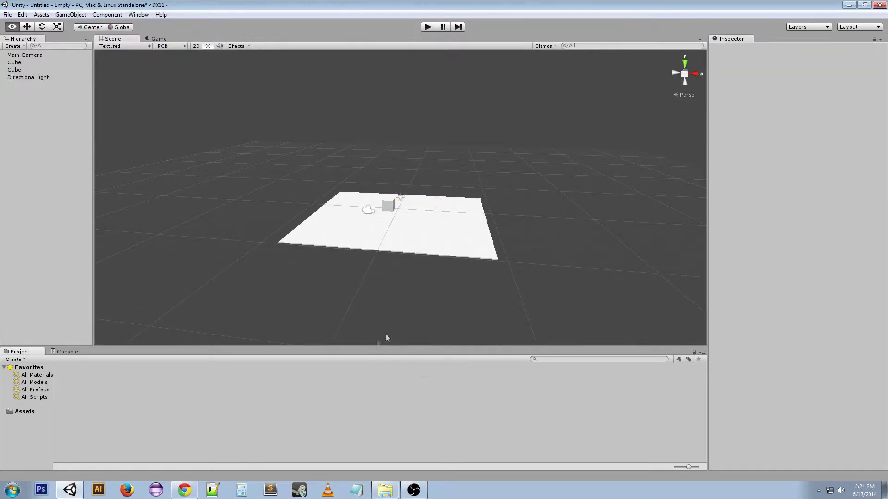
pyautogui.keyDown('alt'); pyautogui.moveTo(387, 338); pyautogui.dragTo(369, 250); pyautogui.keyUp('alt')
pyautogui.click(403, 199)
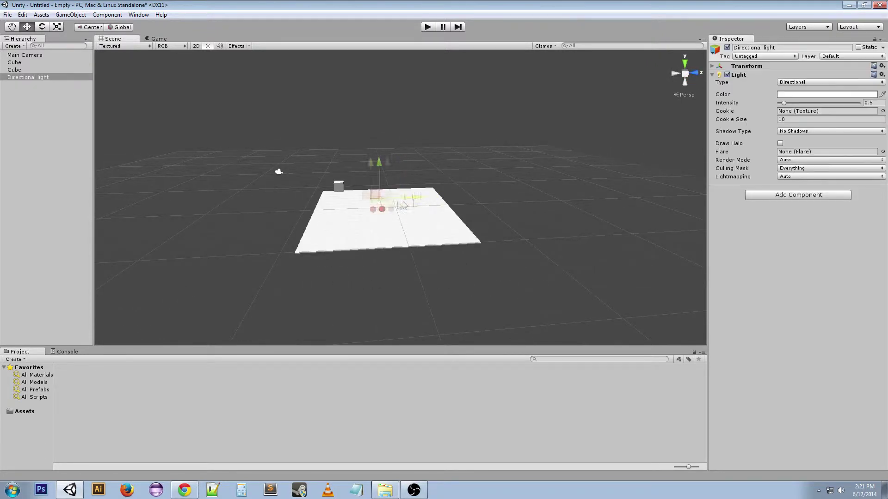
pyautogui.moveTo(404, 205); pyautogui.dragTo(298, 126)
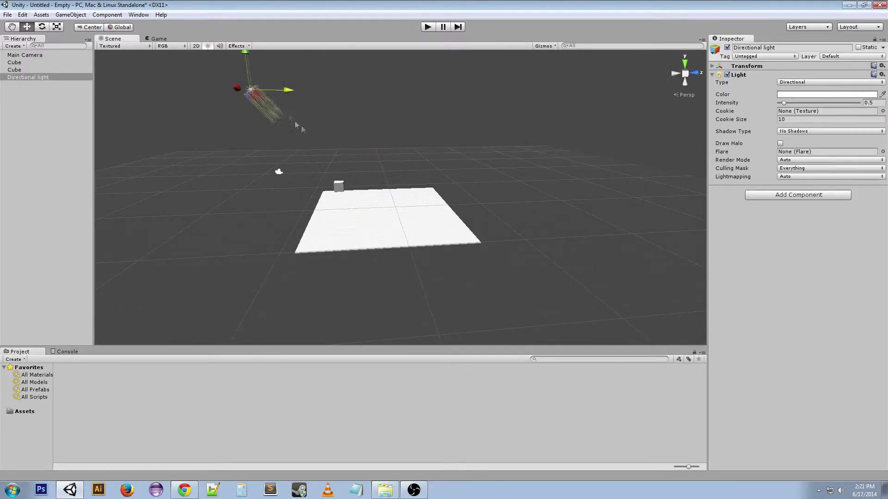
pyautogui.keyDown('alt'); pyautogui.moveTo(180, 223); pyautogui.dragTo(410, 274); pyautogui.keyUp('alt')
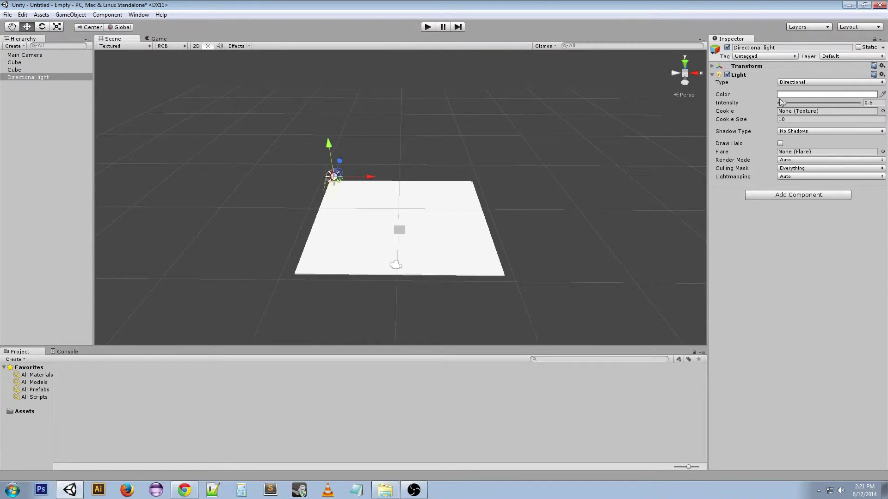
# Step: Lower the light intensity to 0.36, test-run the scene, then select the small cube
pyautogui.moveTo(781, 103); pyautogui.dragTo(780, 102)
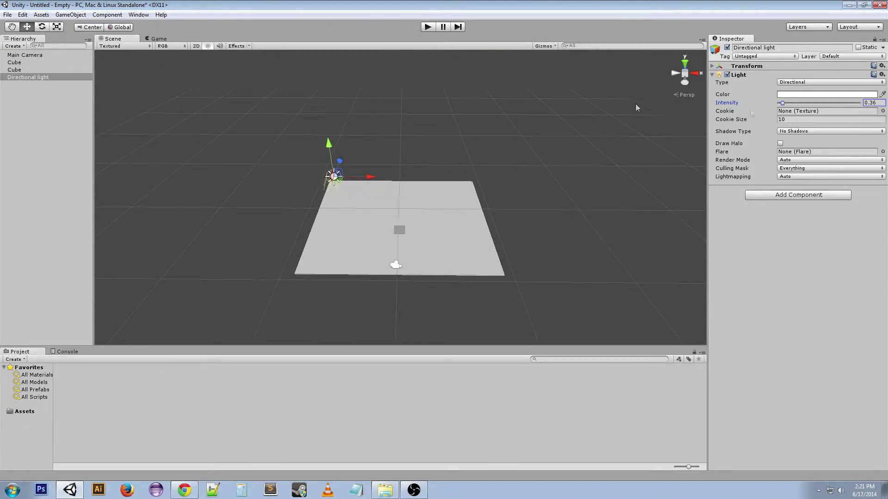
pyautogui.click(427, 27)
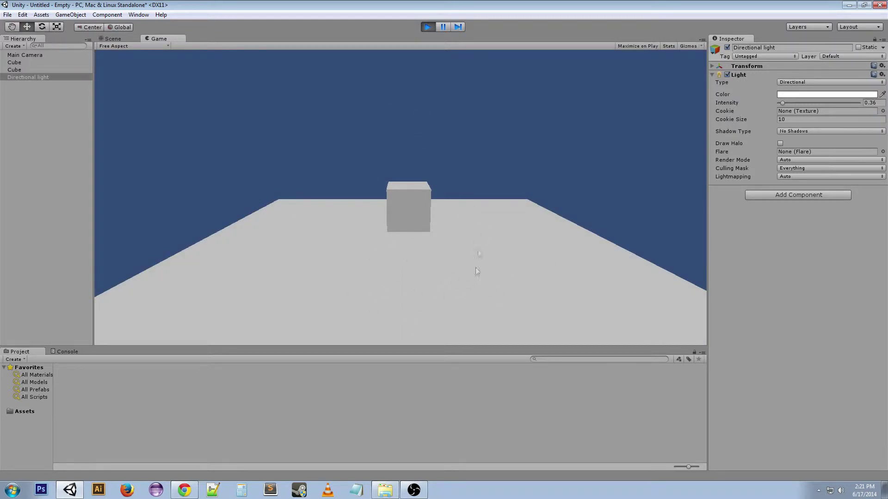
pyautogui.click(425, 28)
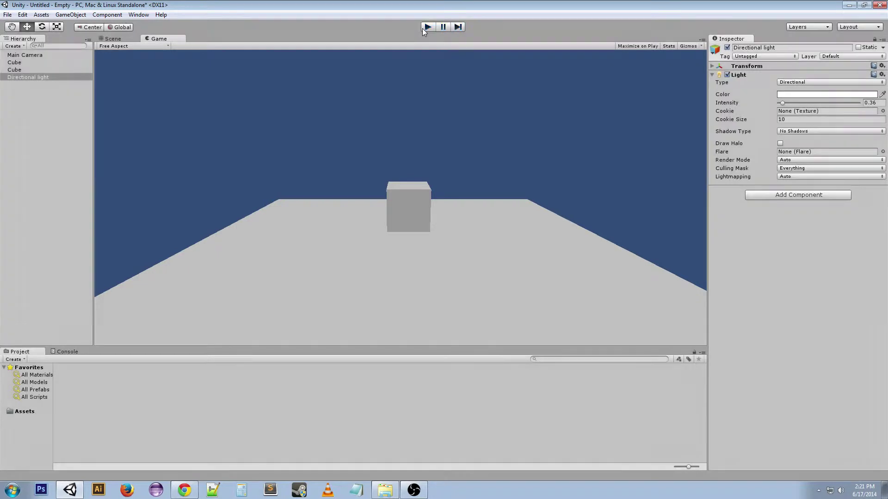
pyautogui.keyDown('alt'); pyautogui.moveTo(508, 305); pyautogui.dragTo(307, 234); pyautogui.keyUp('alt')
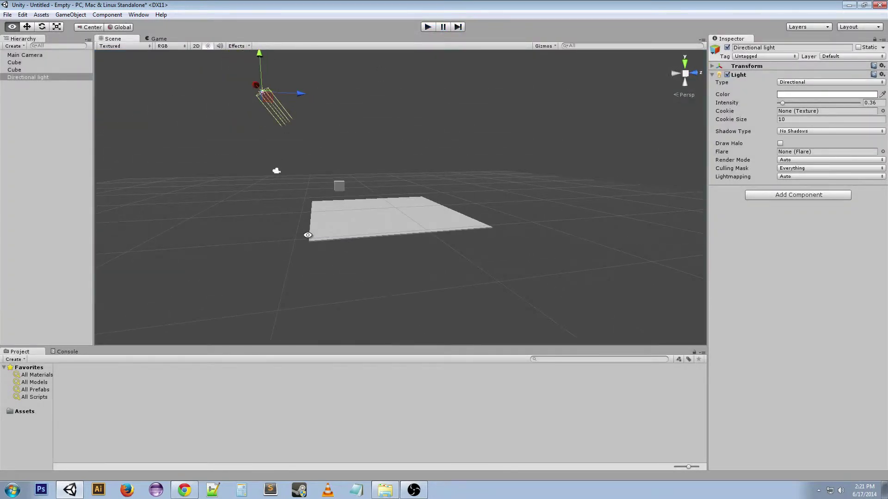
pyautogui.click(339, 186)
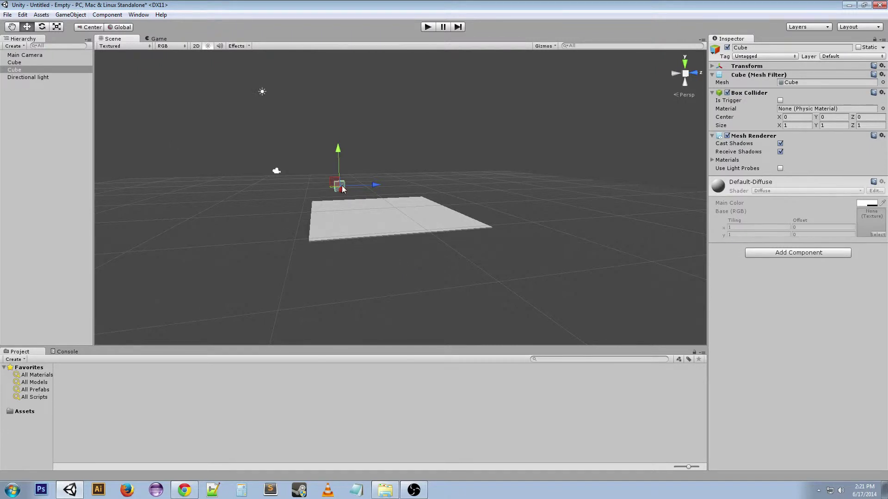
# Step: Rename the second Cube to Player in the Hierarchy
pyautogui.click(15, 69)
pyautogui.click(15, 70)
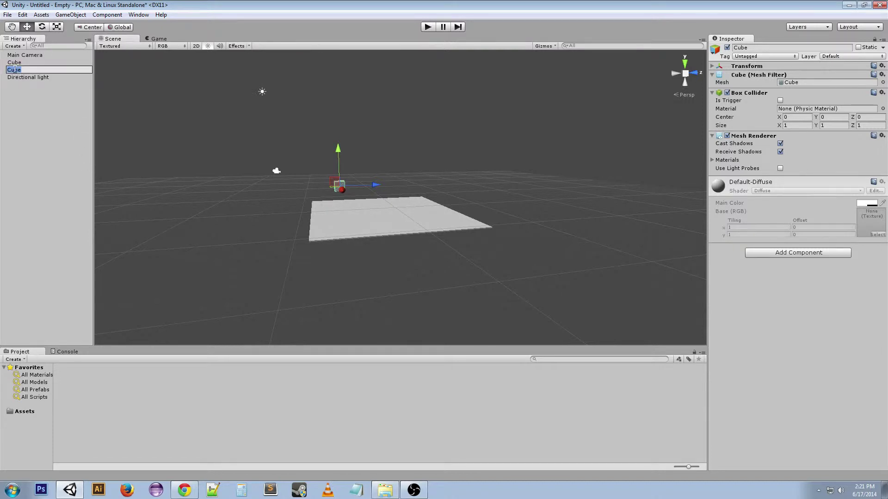
pyautogui.write('Player')
pyautogui.press('Return')
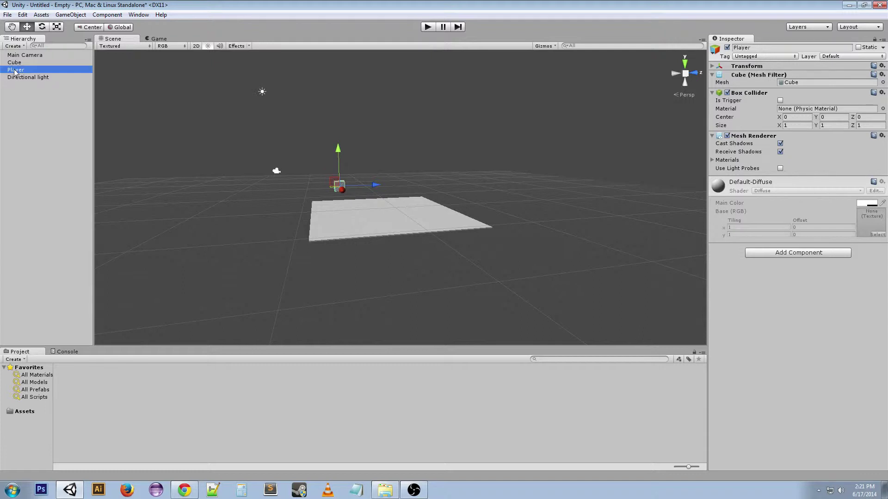
# Step: Rename the first Cube, the flat platform, to Floor
pyautogui.click(11, 63)
pyautogui.rightClick(10, 67)
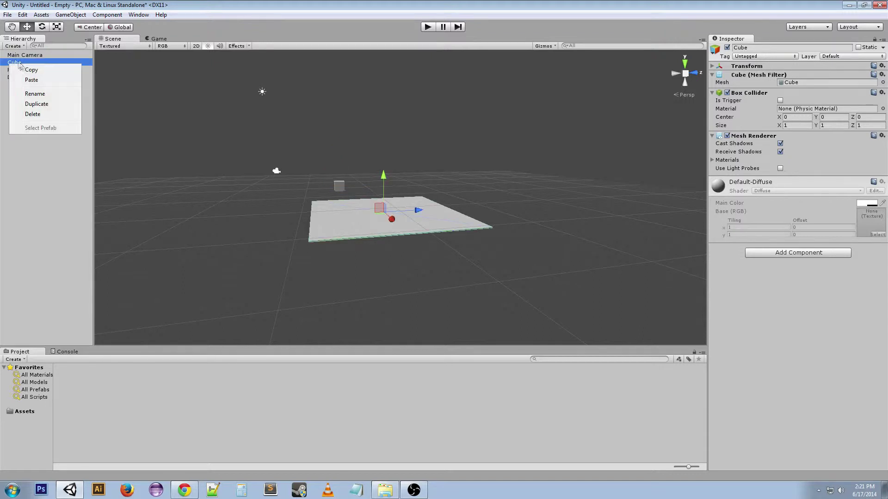
pyautogui.click(32, 92)
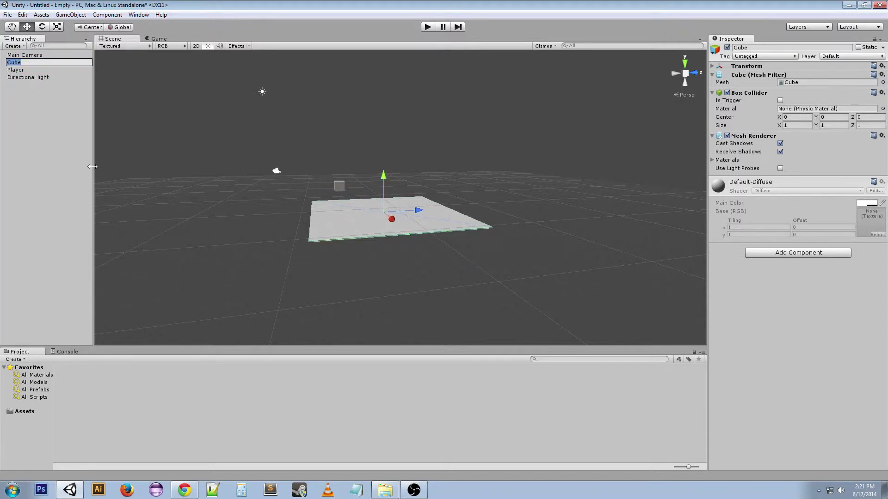
pyautogui.write('Floor')
pyautogui.press('Return')
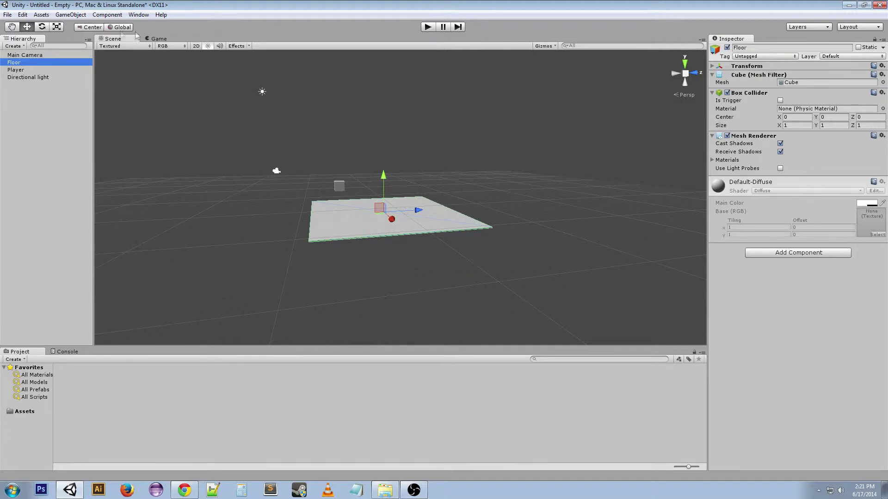
pyautogui.click(24, 70)
pyautogui.click(70, 14)
# Step: Add a Rigidbody with Use Gravity enabled to Player and test its fall in play mode
pyautogui.moveTo(107, 15)
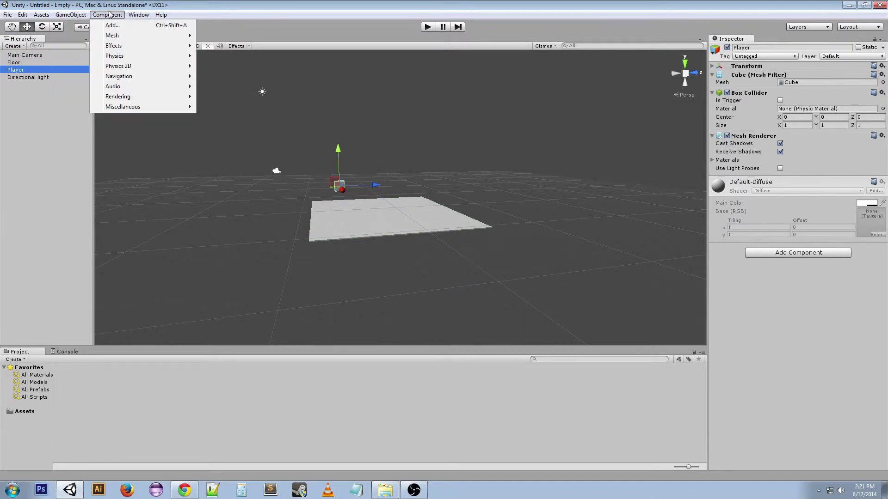
pyautogui.moveTo(112, 56)
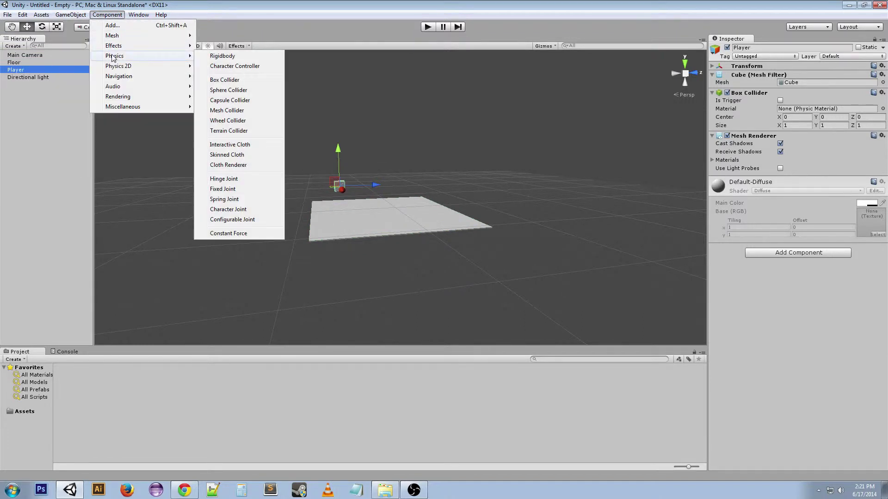
pyautogui.click(235, 57)
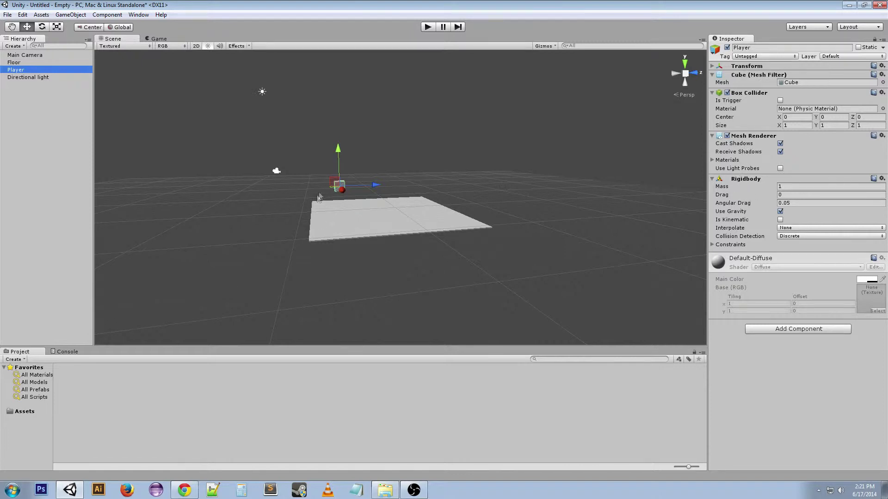
pyautogui.click(746, 213)
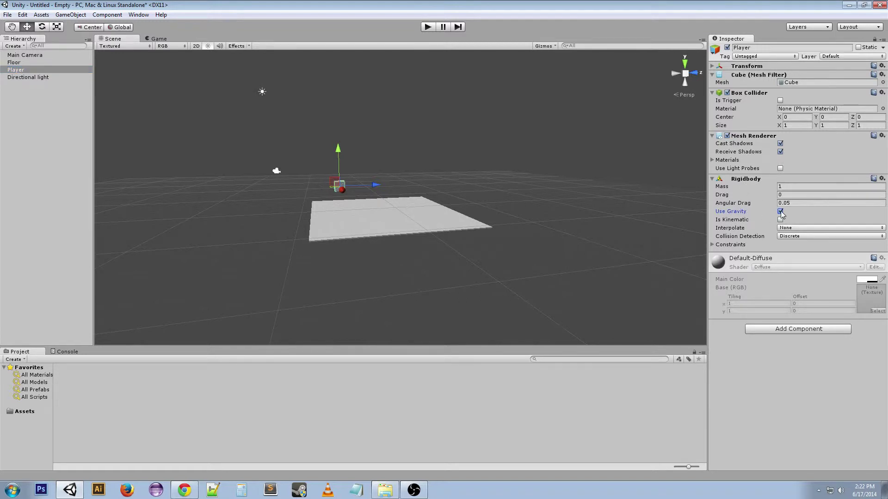
pyautogui.click(427, 27)
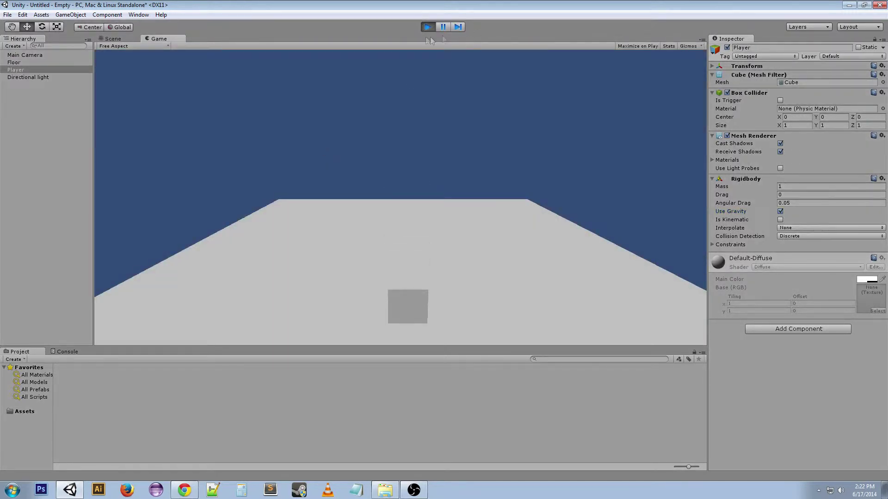
pyautogui.click(426, 27)
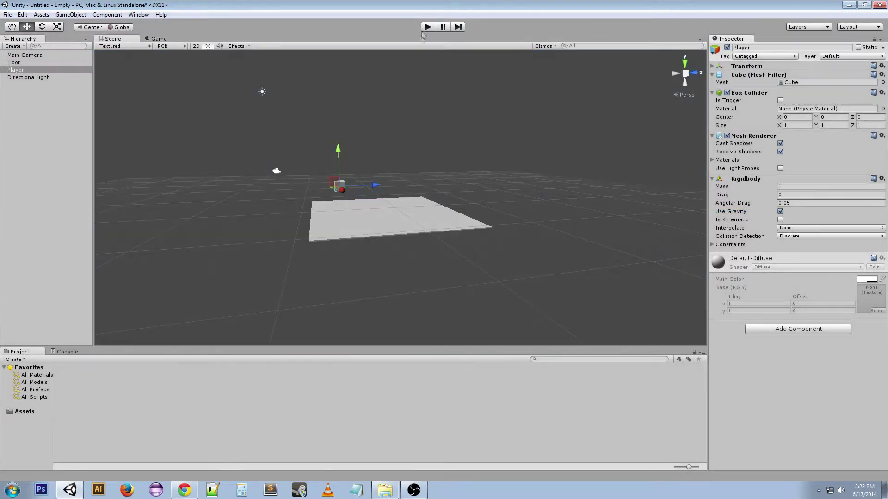
pyautogui.click(262, 89)
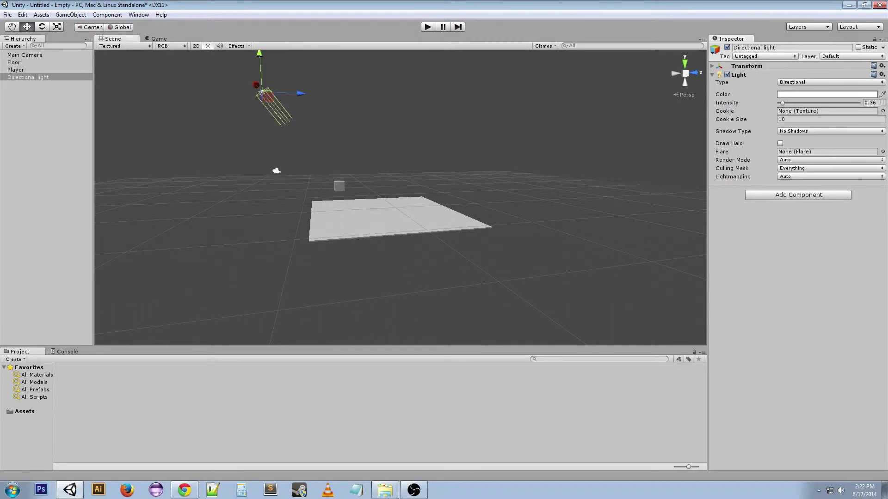
# Step: Set the directional light's Intensity back to 0.5 and play-test the brighter scene
pyautogui.click(875, 104)
pyautogui.write('0.5')
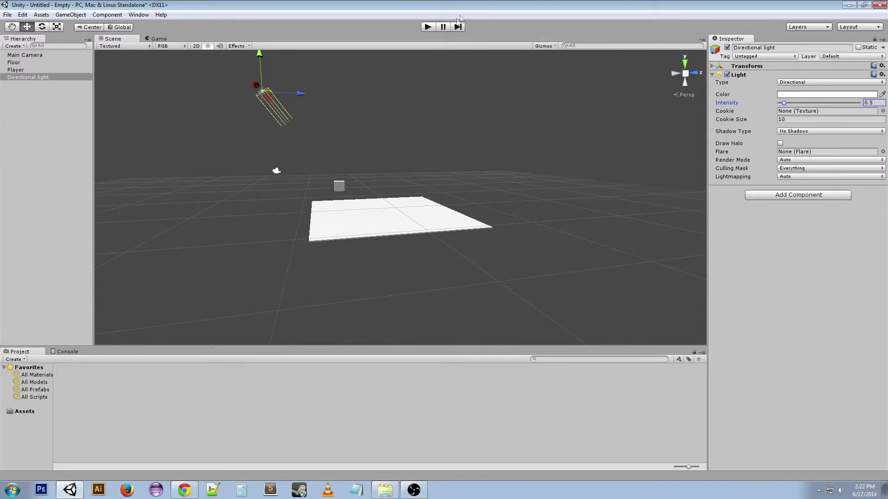
pyautogui.click(428, 27)
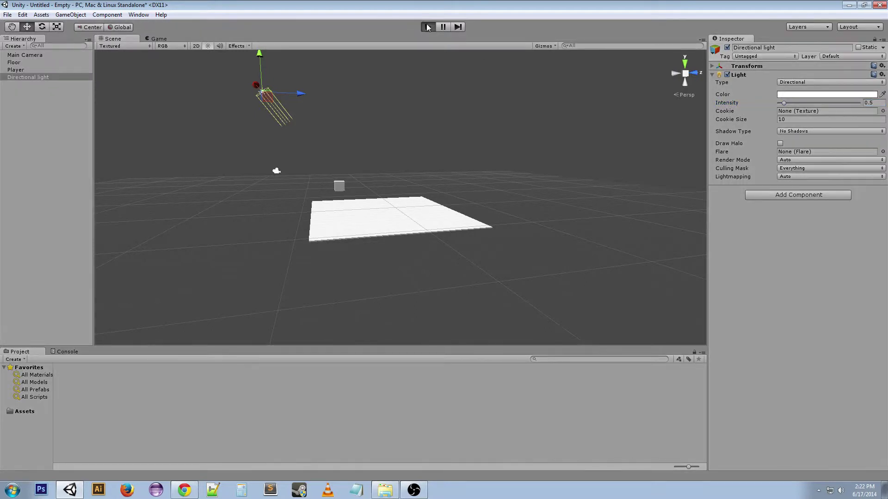
pyautogui.click(428, 26)
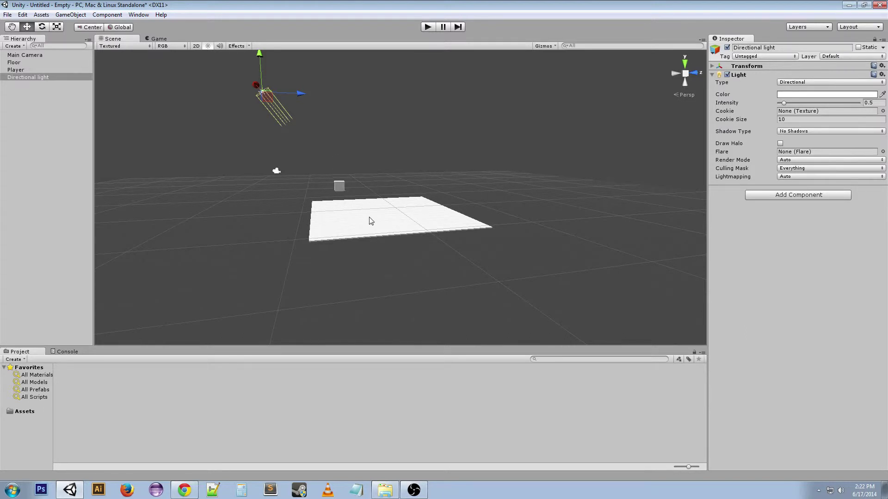
pyautogui.keyDown('alt'); pyautogui.moveTo(393, 283); pyautogui.dragTo(456, 332); pyautogui.keyUp('alt')
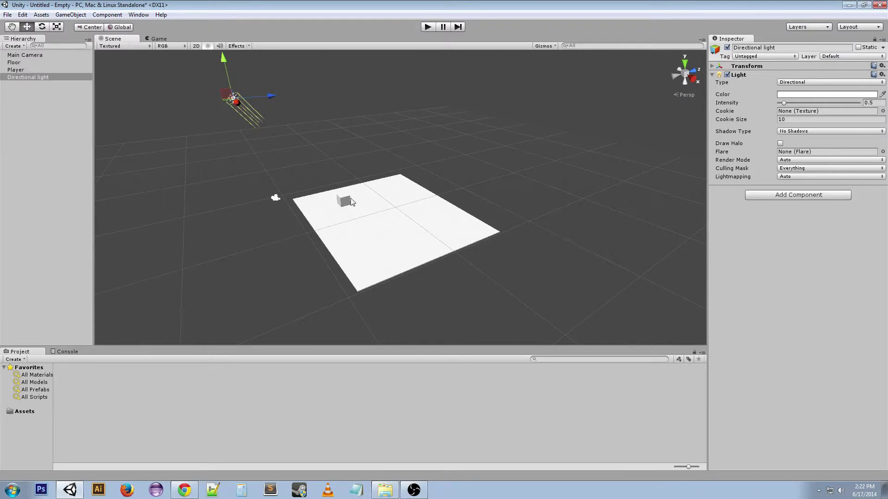
pyautogui.click(342, 200)
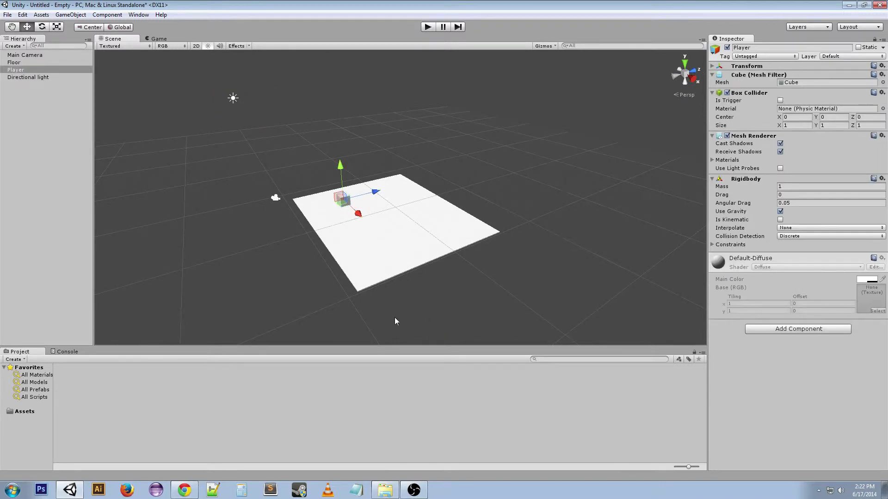
# Step: Create a new folder named Materials in the Assets folder
pyautogui.click(21, 412)
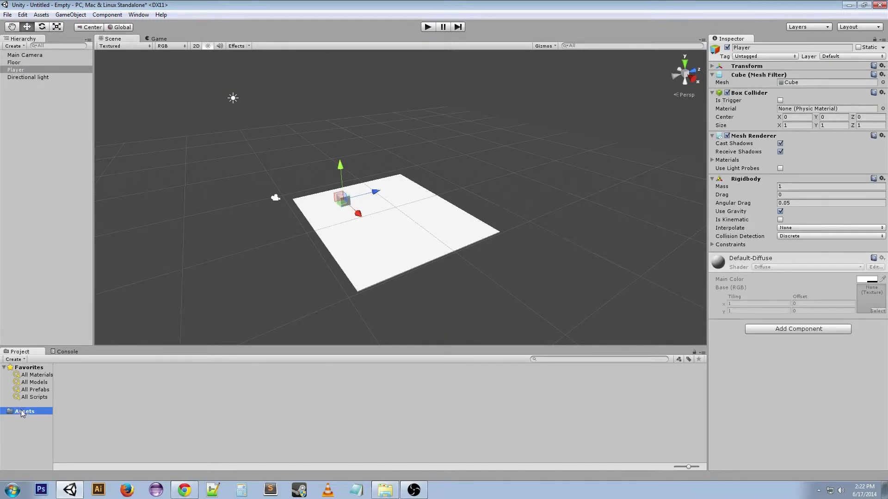
pyautogui.rightClick(118, 402)
pyautogui.moveTo(203, 262)
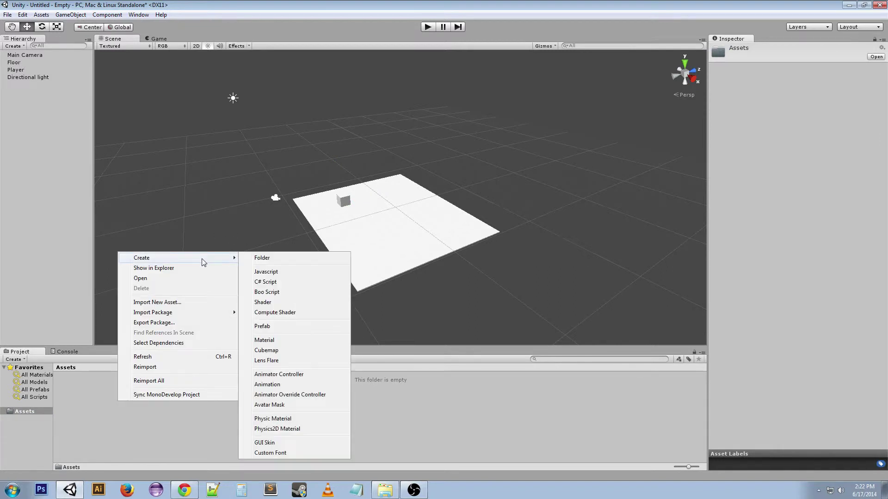
pyautogui.click(274, 258)
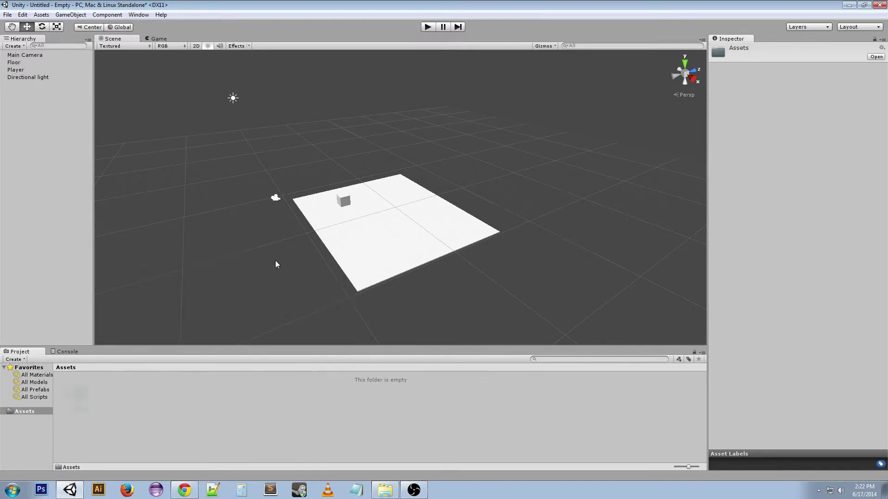
pyautogui.write('Material')
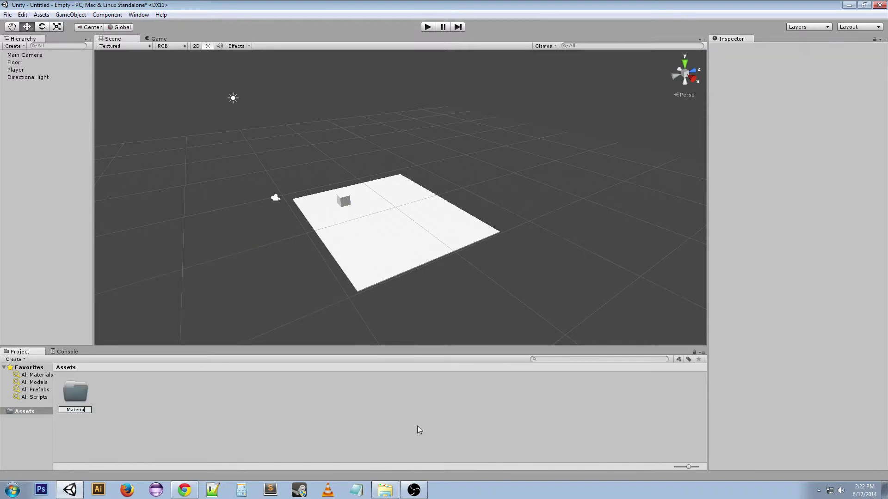
pyautogui.write('s')
pyautogui.press('Return')
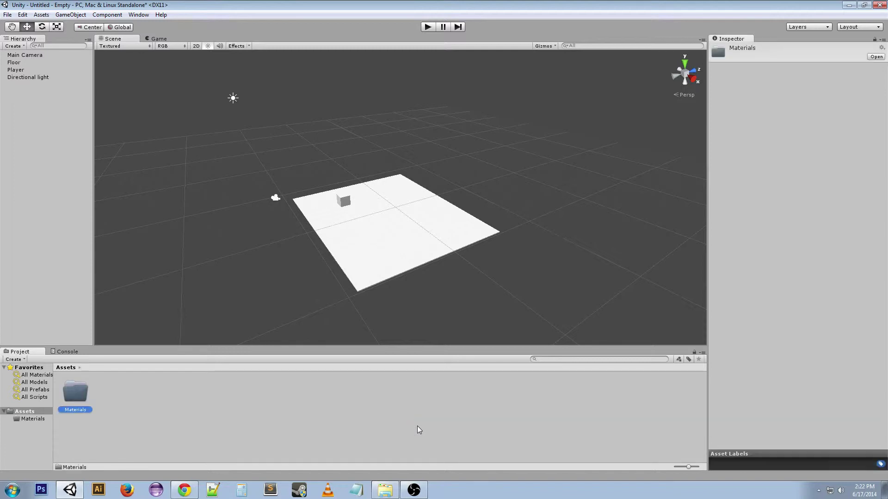
# Step: Inside Materials, create a new material and name it Blue
pyautogui.doubleClick(82, 391)
pyautogui.rightClick(162, 379)
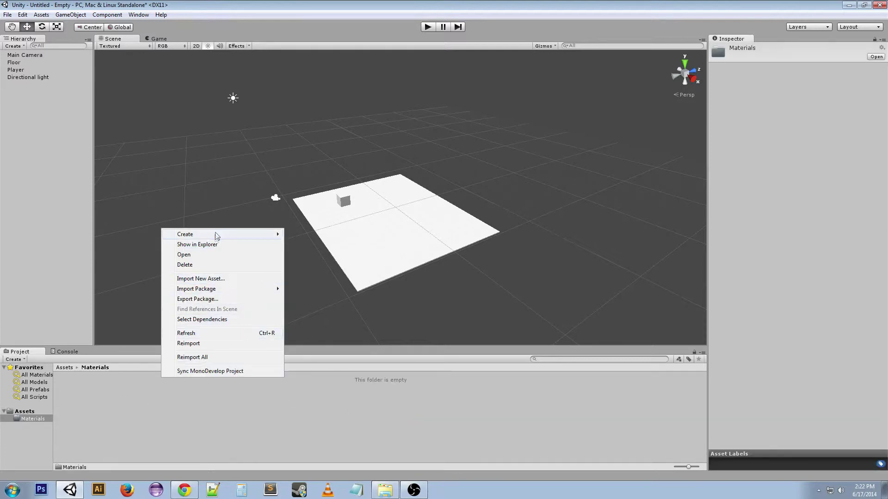
pyautogui.moveTo(217, 236)
pyautogui.click(322, 321)
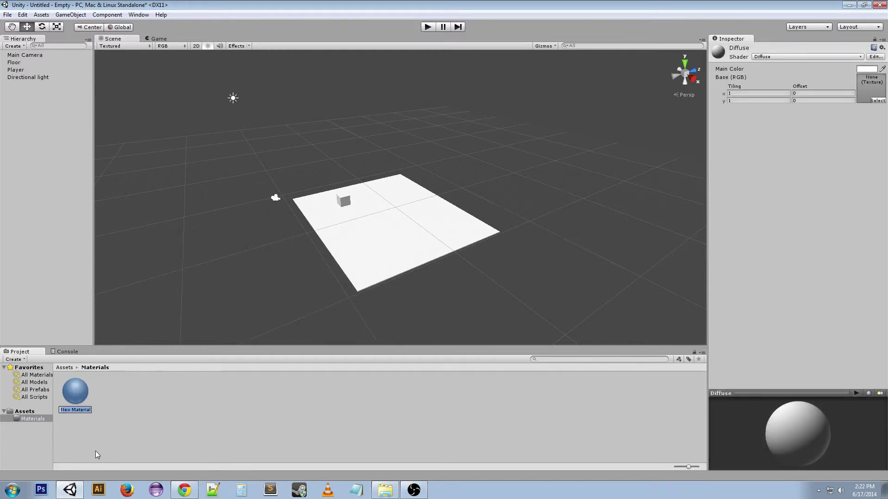
pyautogui.write('Blue')
pyautogui.press('Return')
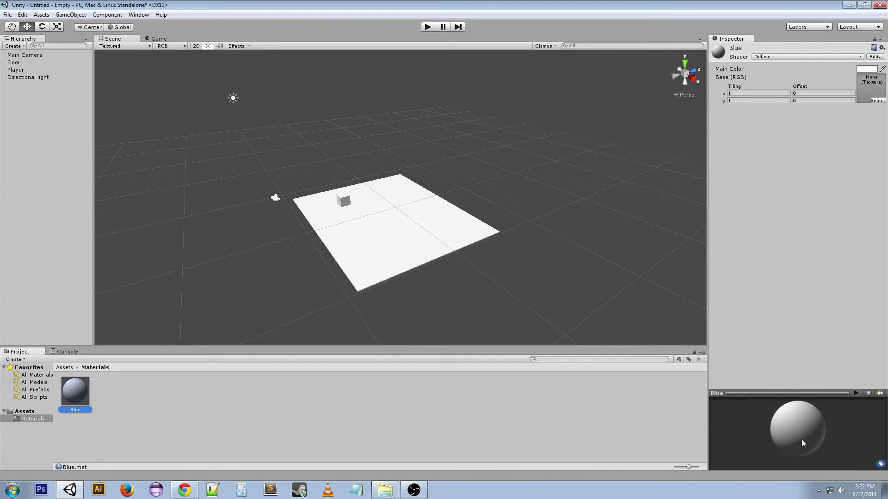
# Step: Set the Blue material's Main Color to a strong blue
pyautogui.click(873, 69)
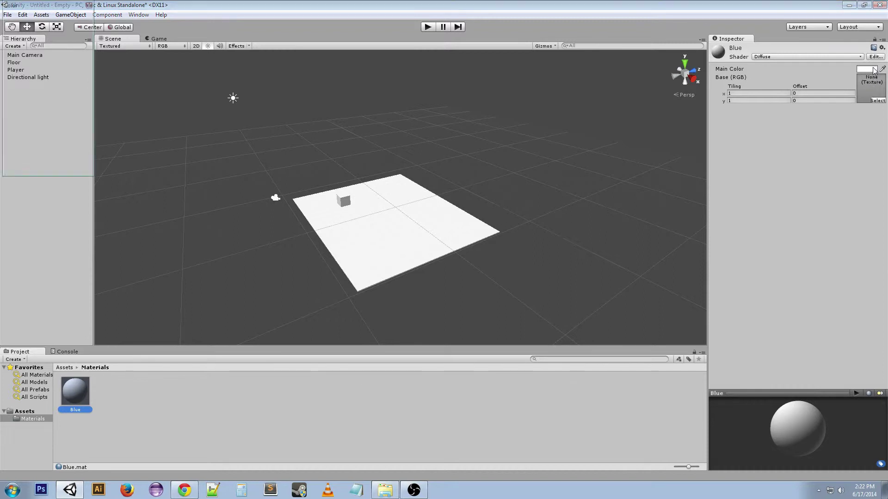
pyautogui.click(82, 59)
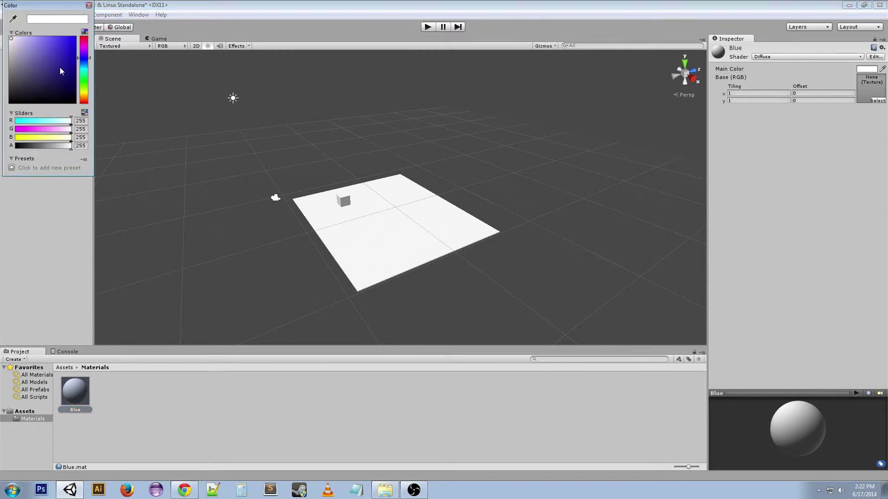
pyautogui.click(75, 37)
pyautogui.click(89, 5)
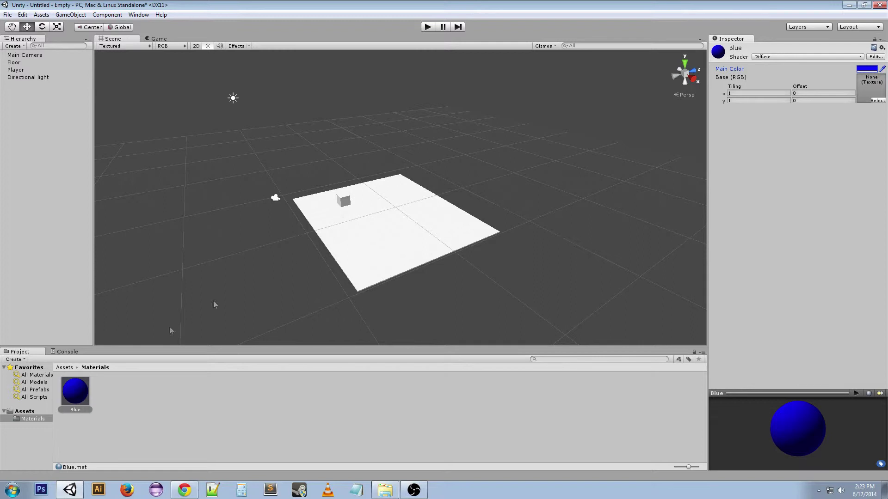
# Step: Apply the Blue material to the Player cube and test-run the scene
pyautogui.moveTo(70, 401); pyautogui.dragTo(16, 70)
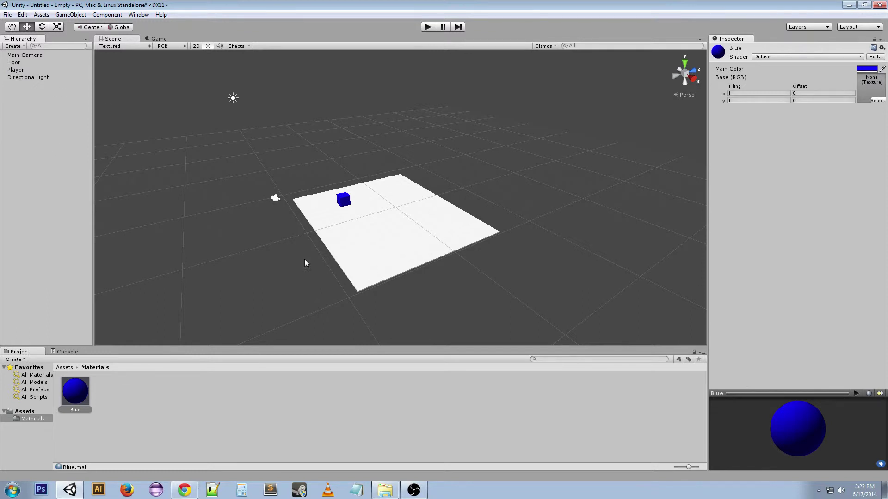
pyautogui.click(22, 70)
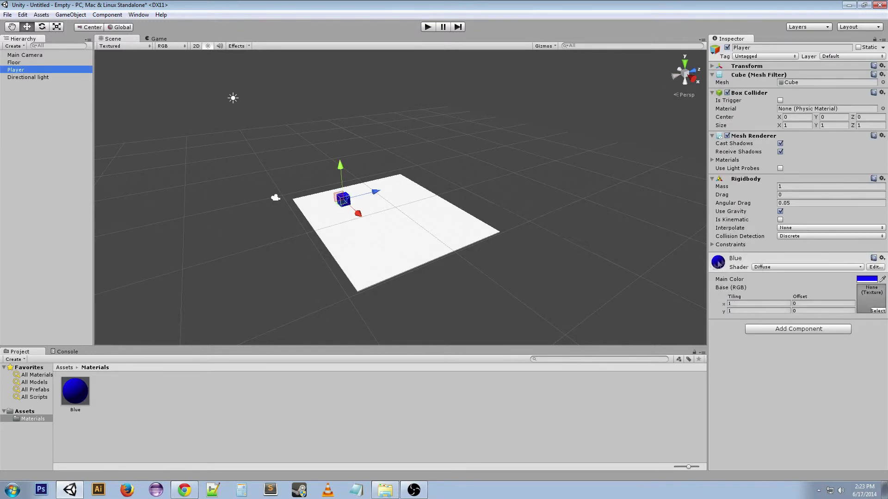
pyautogui.keyDown('alt'); pyautogui.moveTo(311, 253); pyautogui.dragTo(376, 254); pyautogui.keyUp('alt')
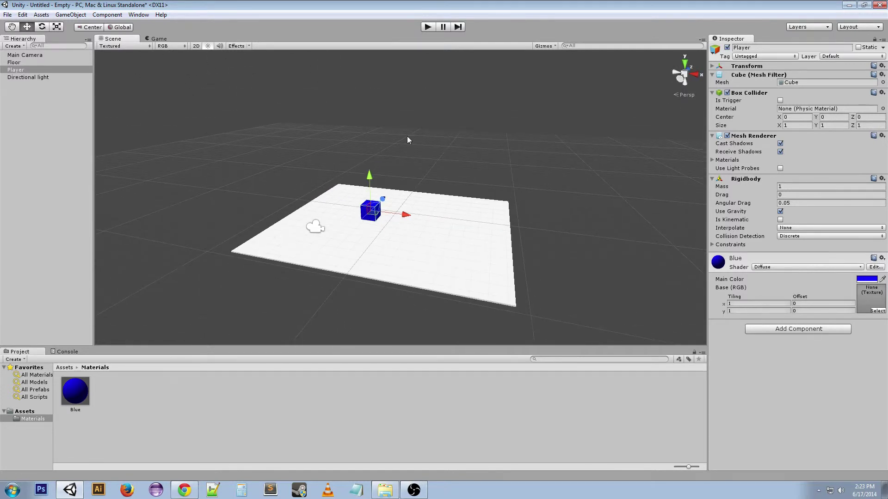
pyautogui.click(427, 27)
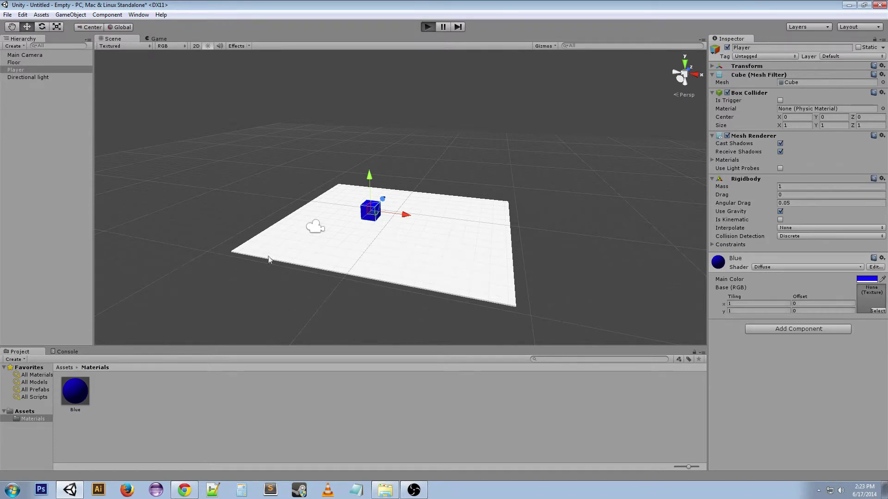
pyautogui.click(424, 26)
# Step: Create a new material in the Materials folder named Platform
pyautogui.click(131, 398)
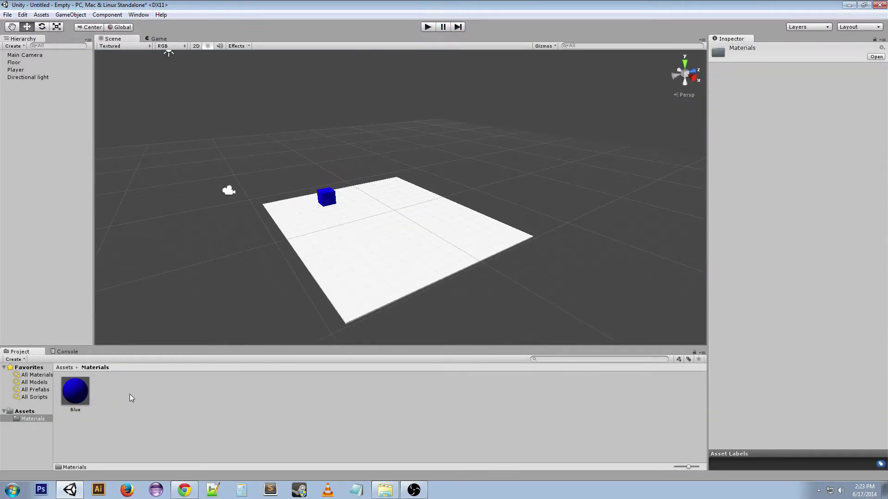
pyautogui.rightClick(132, 397)
pyautogui.moveTo(216, 251)
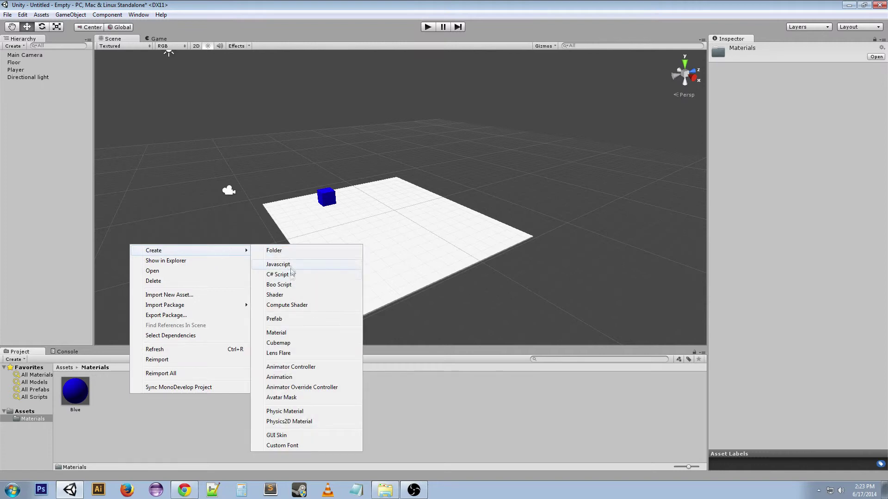
pyautogui.click(288, 333)
pyautogui.write('Pl')
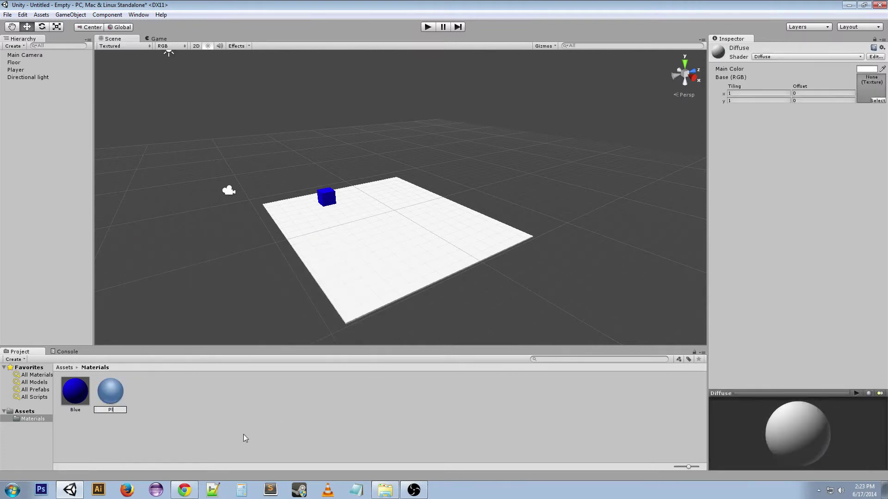
pyautogui.write('atform')
pyautogui.press('Return')
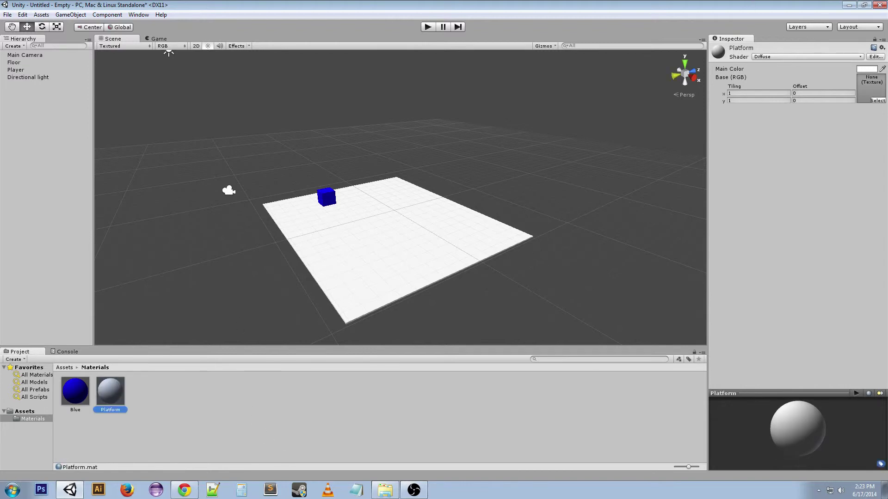
# Step: Set Platform's main colour to dark red, apply it to the Floor, and test-run the scene
pyautogui.click(864, 69)
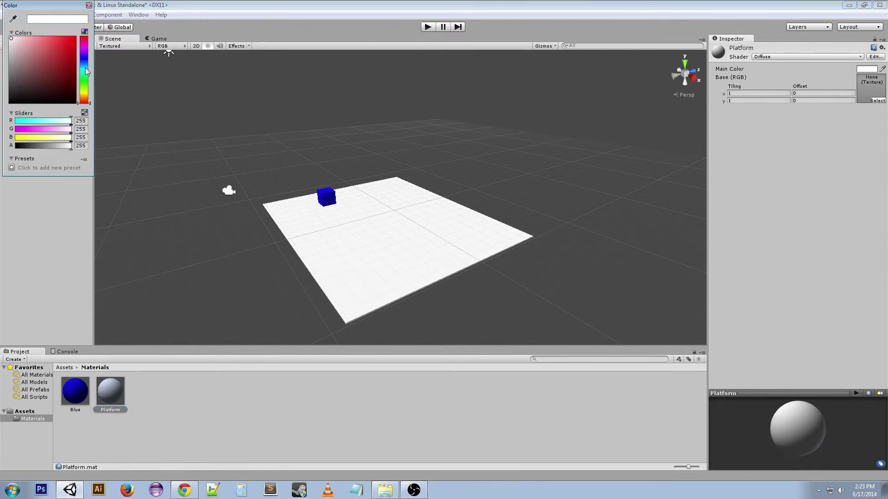
pyautogui.moveTo(78, 97); pyautogui.dragTo(88, 86)
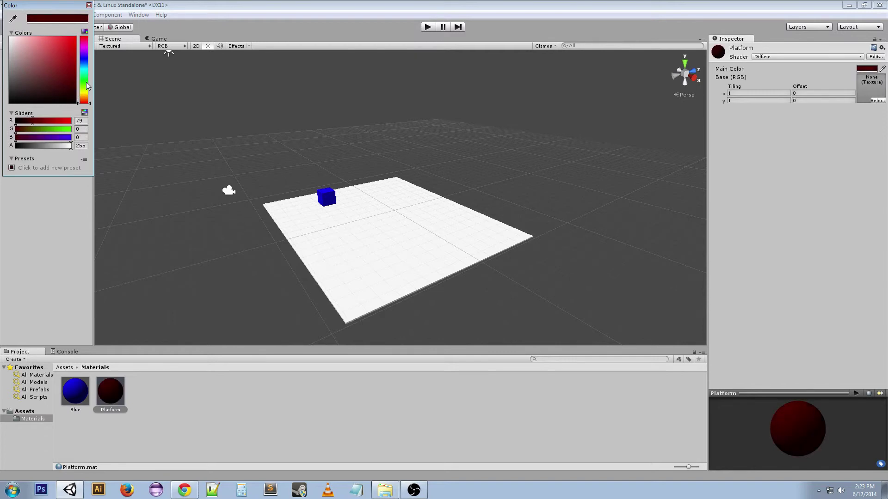
pyautogui.click(119, 397)
pyautogui.moveTo(113, 393); pyautogui.dragTo(359, 284)
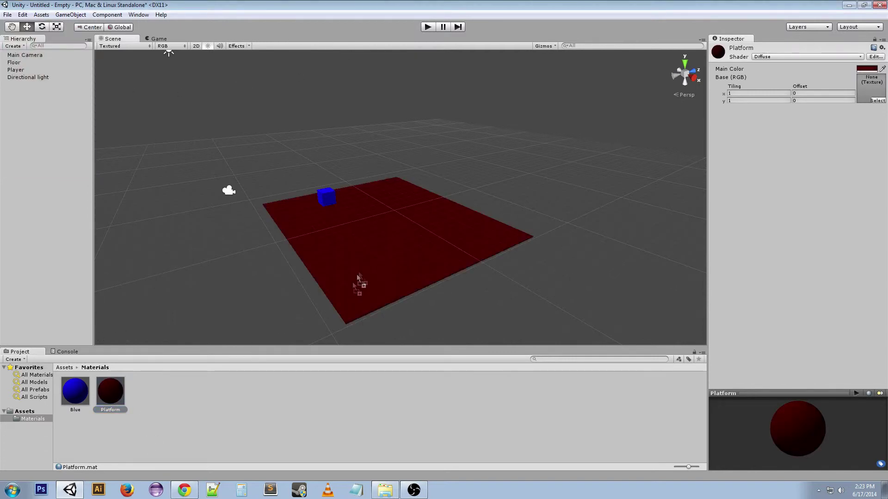
pyautogui.click(428, 27)
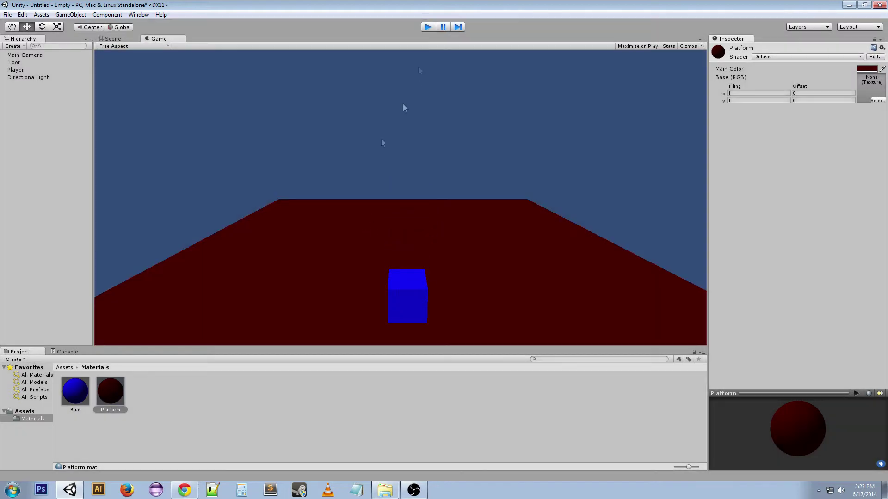
pyautogui.click(428, 27)
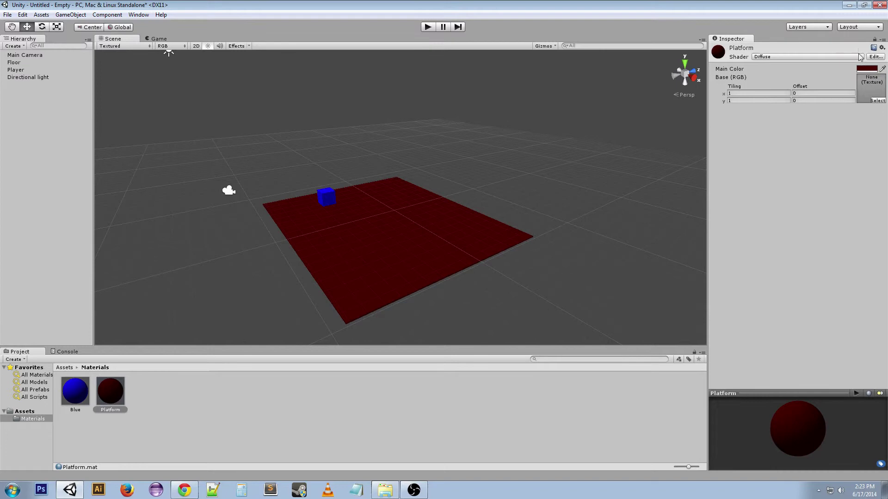
# Step: Change Platform's main colour to mid grey and test-run the scene
pyautogui.click(866, 68)
pyautogui.click(11, 80)
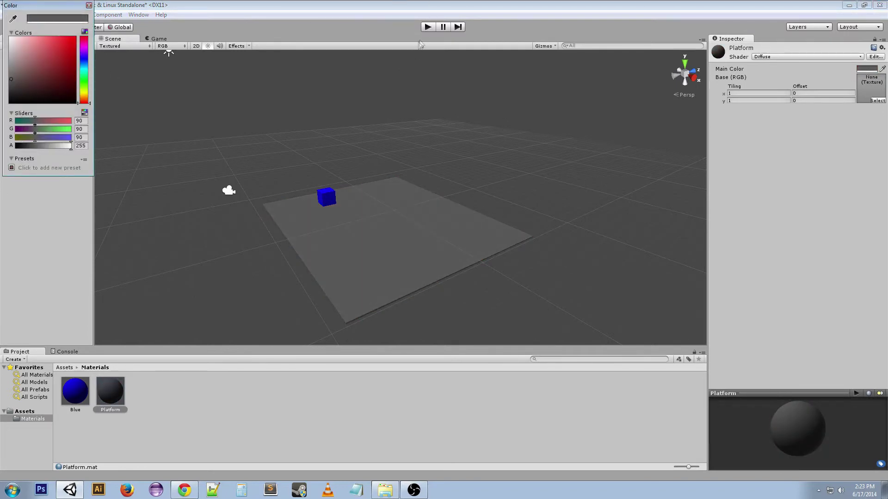
pyautogui.click(427, 29)
pyautogui.click(426, 27)
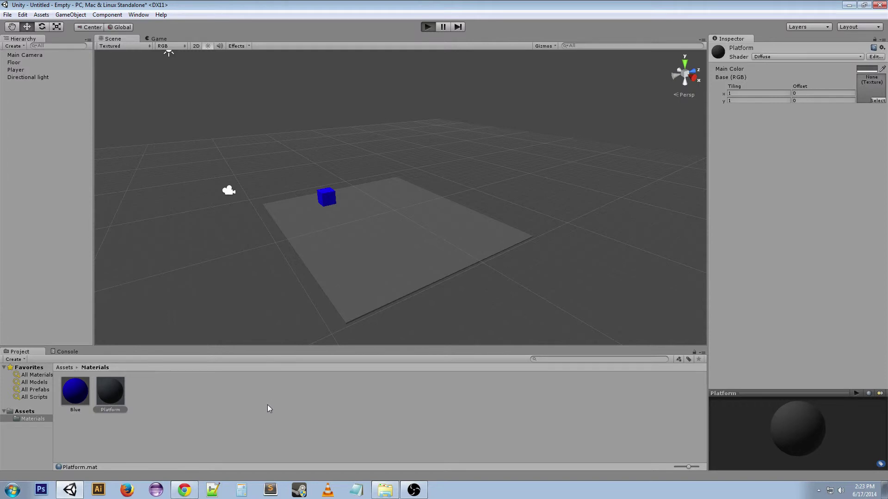
pyautogui.click(425, 27)
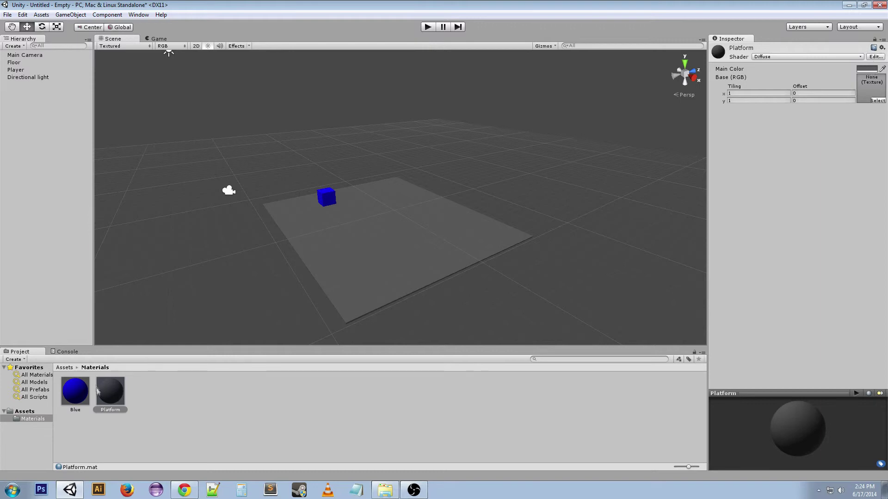
# Step: Reapply Platform to the Floor and fine-tune its grey to RGB 81, 81, 81
pyautogui.moveTo(97, 390); pyautogui.dragTo(356, 258)
pyautogui.click(865, 69)
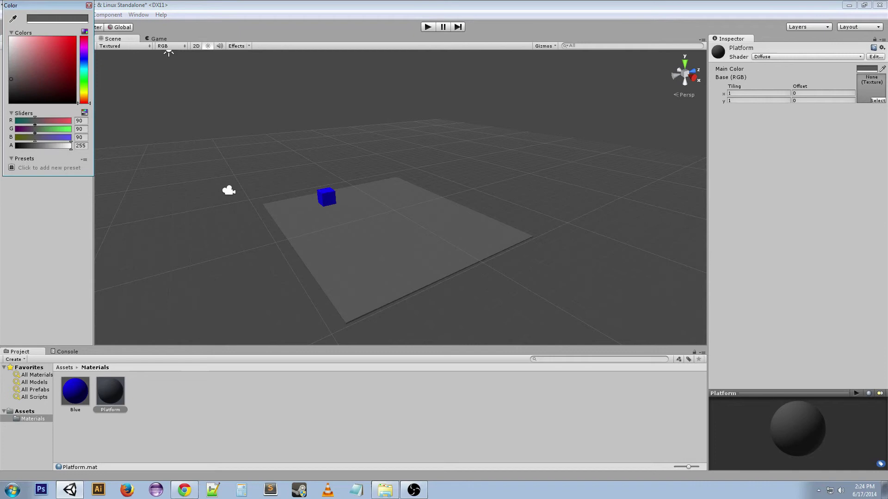
pyautogui.moveTo(26, 83); pyautogui.dragTo(7, 87)
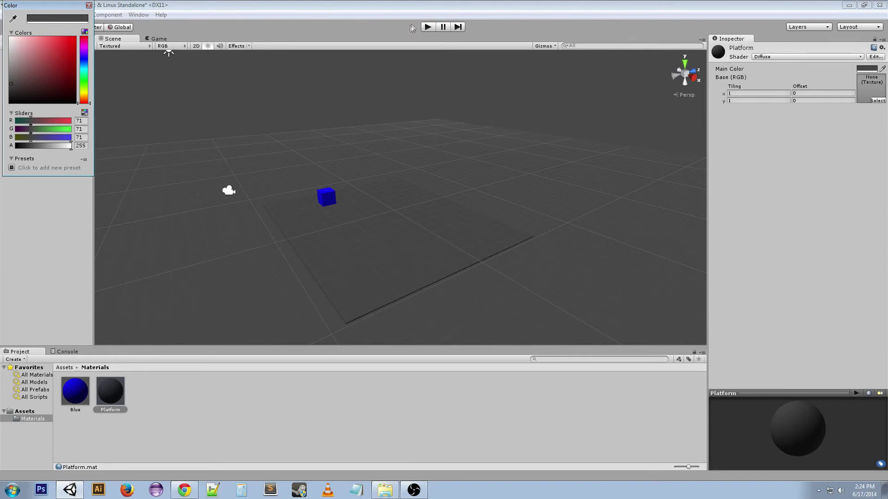
pyautogui.moveTo(16, 89); pyautogui.dragTo(11, 81)
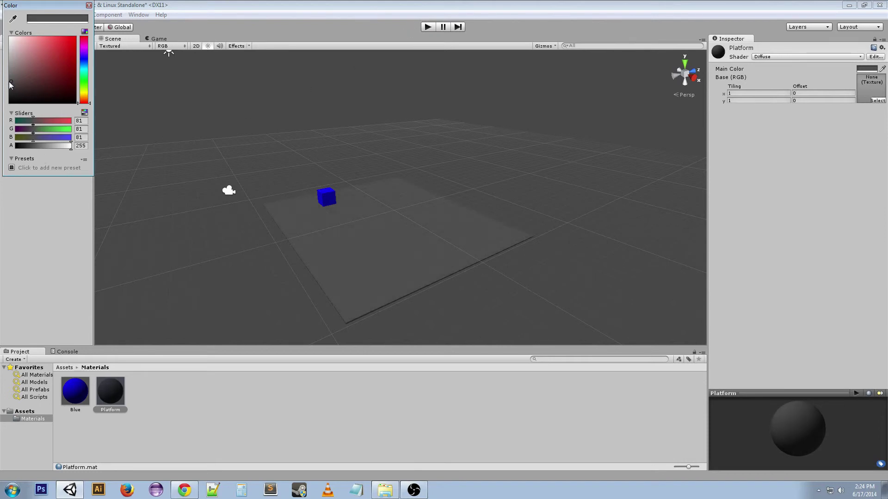
pyautogui.click(229, 190)
pyautogui.click(300, 290)
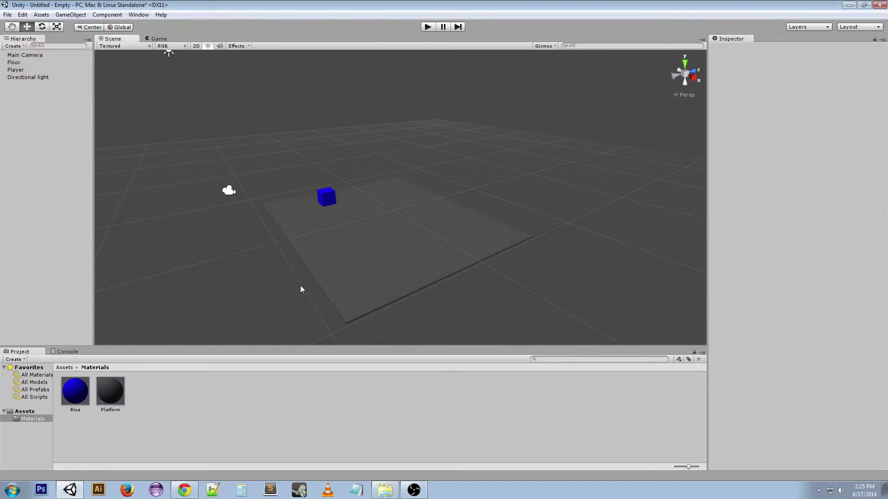
# Step: Move the Main Camera forward along its view axis
pyautogui.click(229, 191)
pyautogui.moveTo(271, 188); pyautogui.dragTo(200, 137)
pyautogui.press('e')
# Step: Lift the Player cube higher above the floor and play the scene so it falls
pyautogui.click(326, 199)
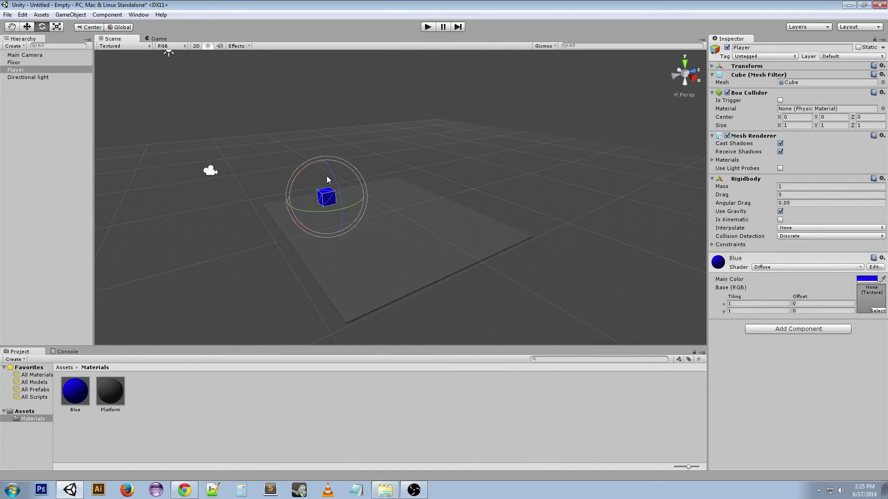
pyautogui.press('w')
pyautogui.moveTo(323, 159); pyautogui.dragTo(322, 118)
pyautogui.click(429, 27)
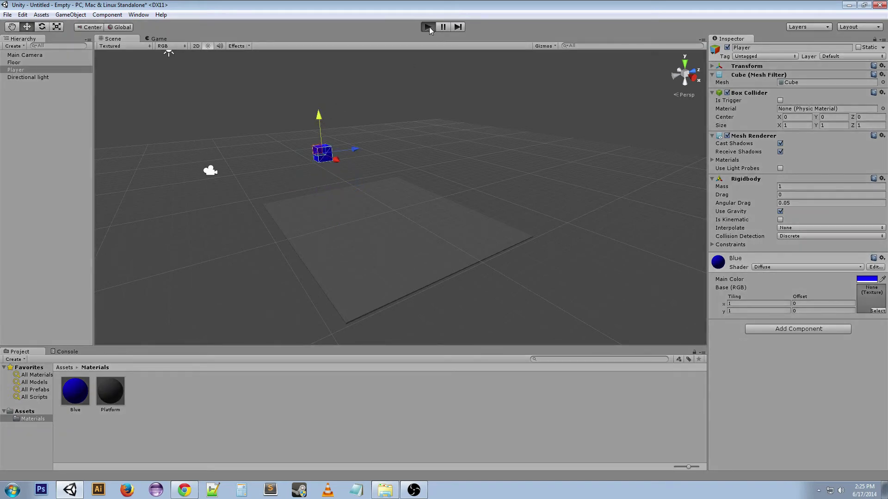